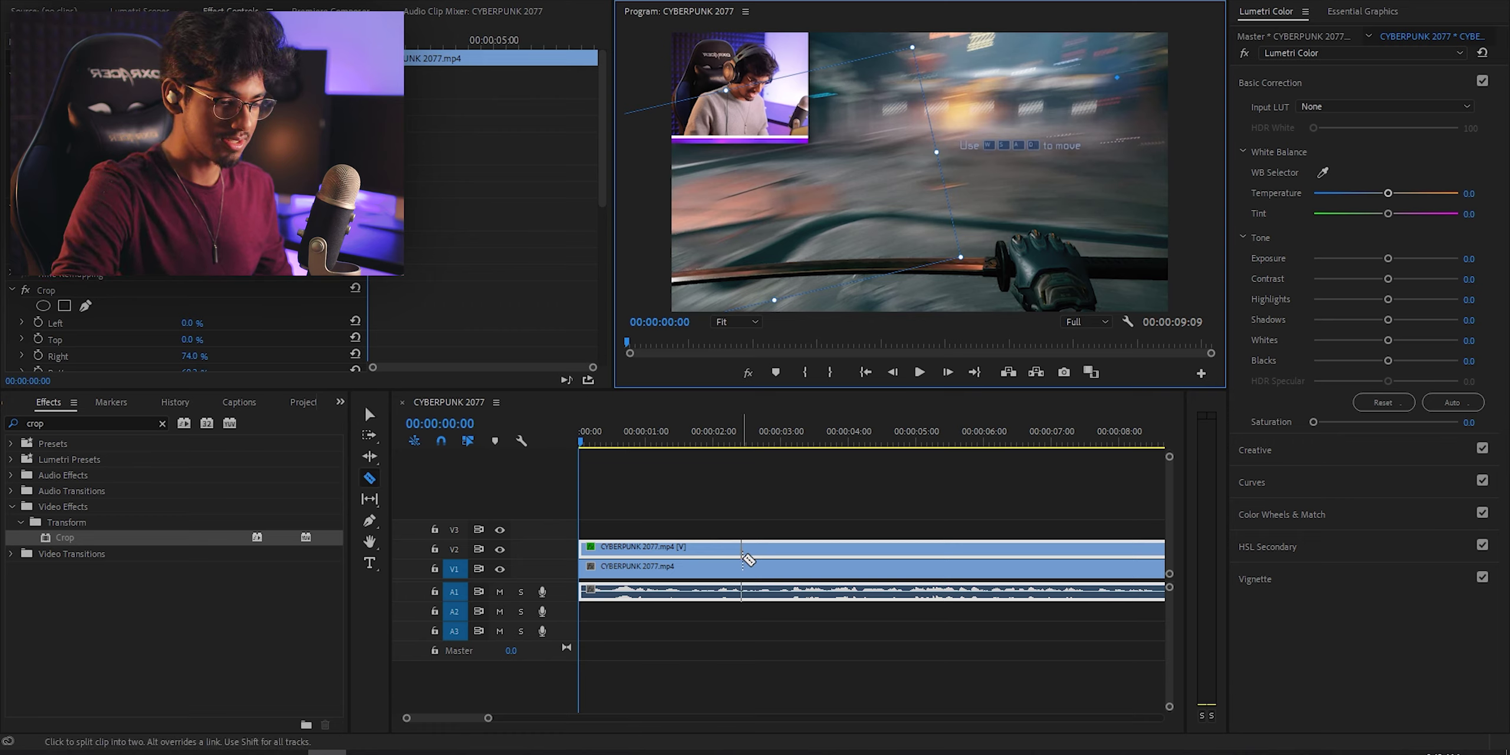
# Split the V2 overlay clip at 00:00:02:45 and at about 00:00:06:49 to isolate a middle section
pyautogui.press('c')
pyautogui.click(763, 548)
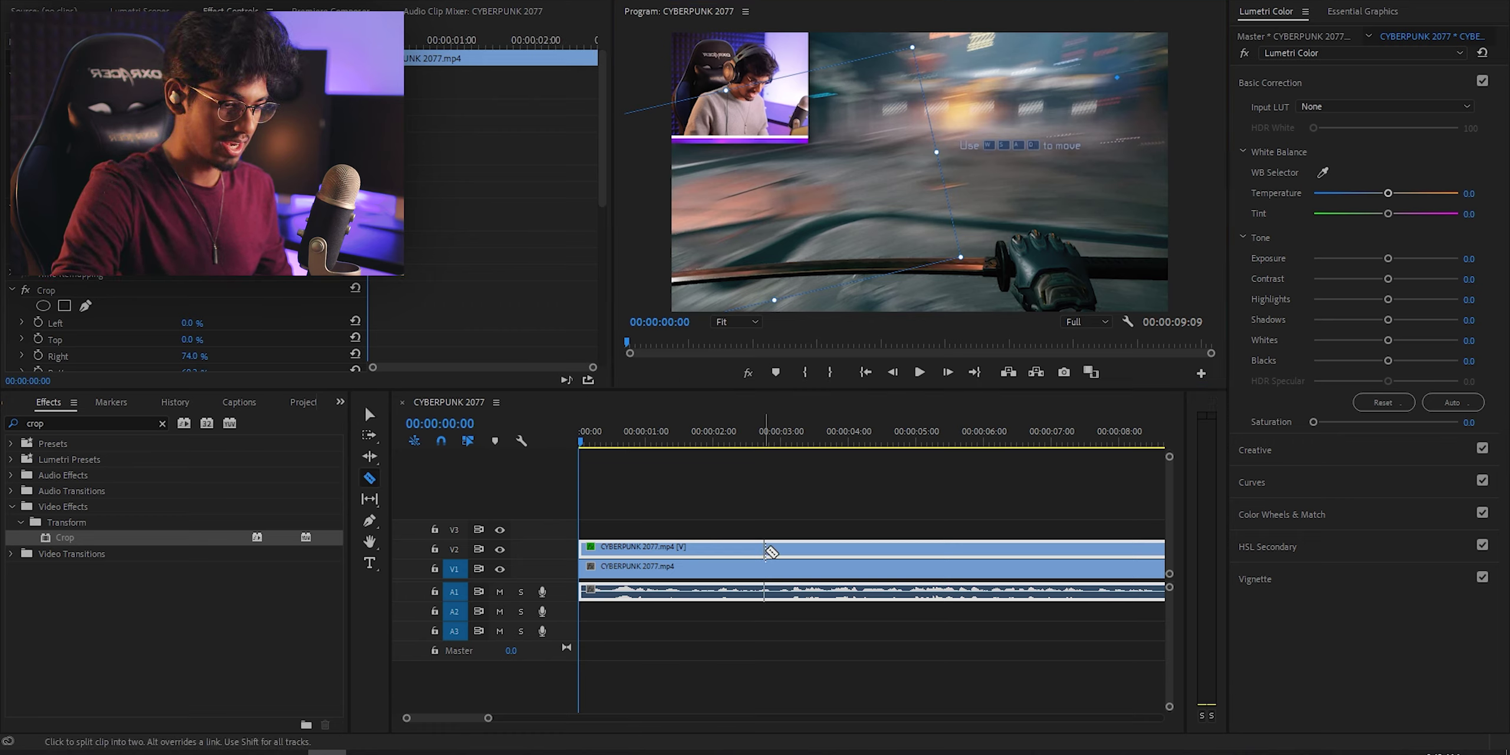
pyautogui.click(1031, 552)
pyautogui.press('v')
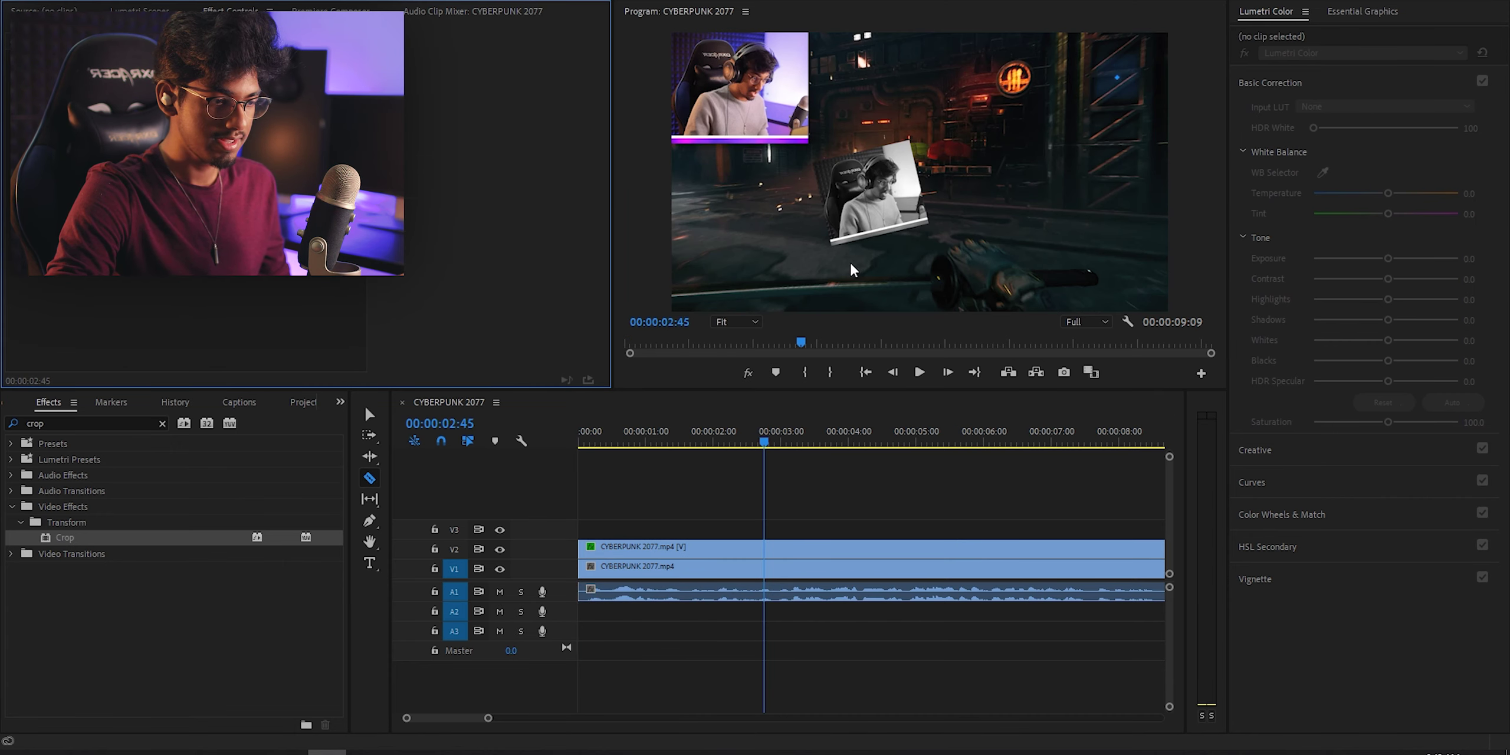
pyautogui.click(765, 550)
pyautogui.click(1031, 555)
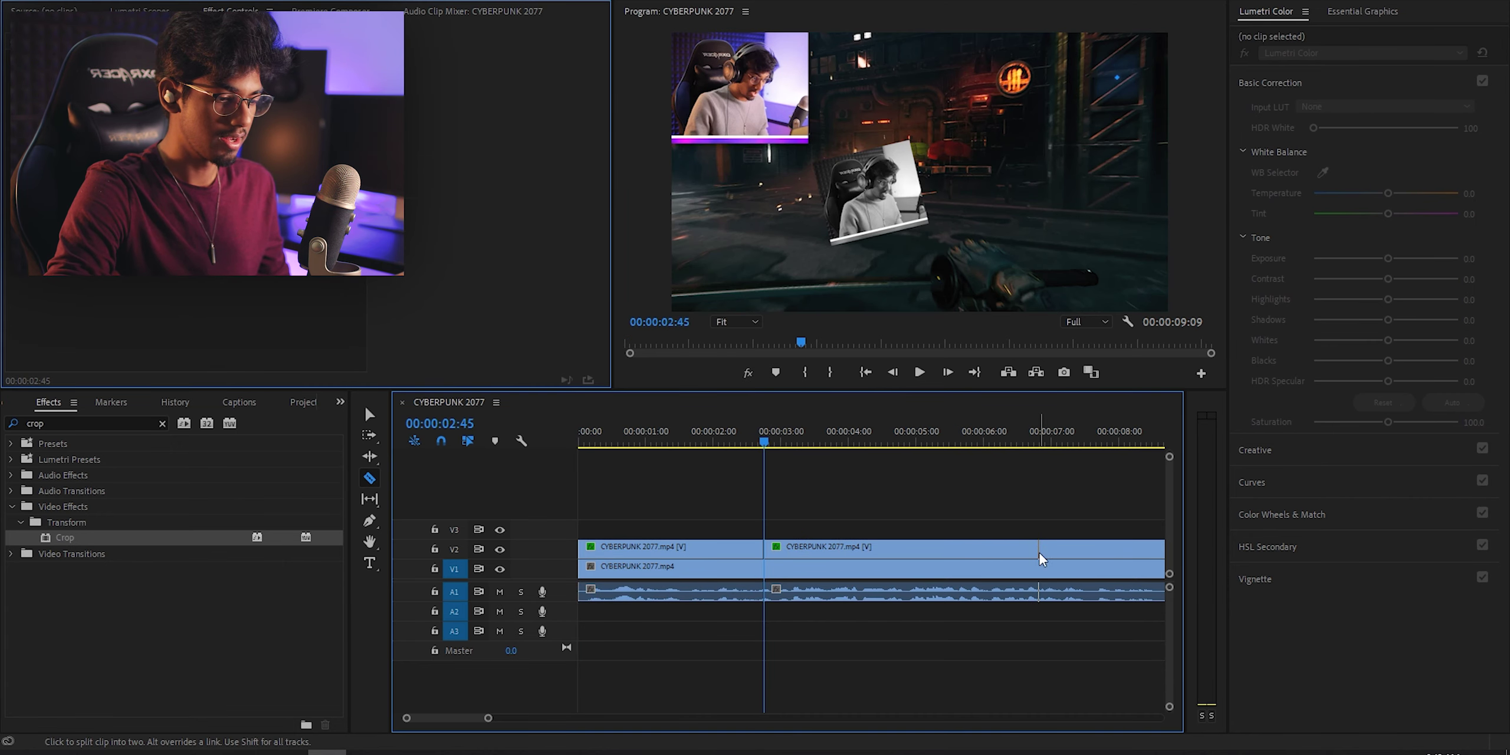
pyautogui.press('v')
# Move the middle section's overlay off the left side of the frame to Position -225.5, 607.6, and start Position and Rotation keyframes there
pyautogui.click(835, 191)
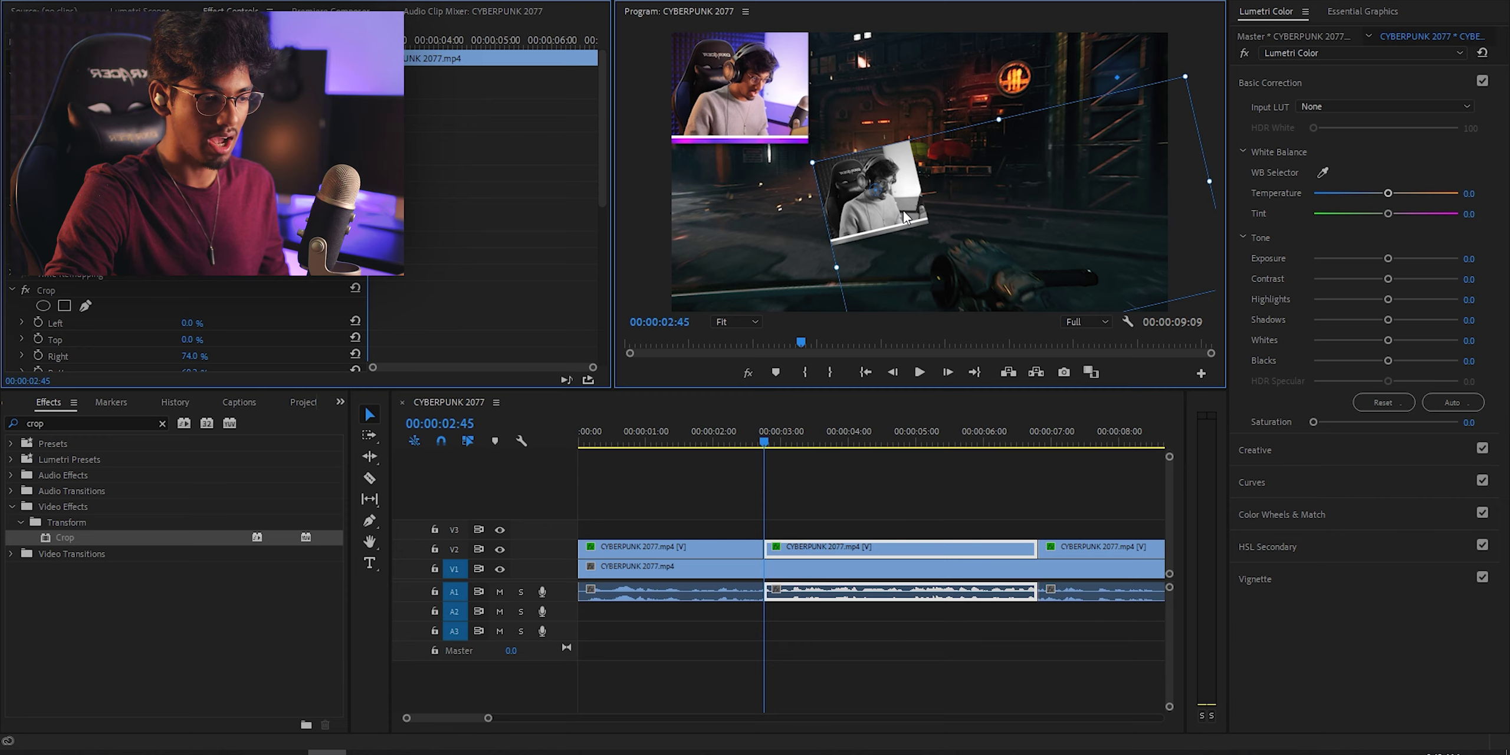
pyautogui.moveTo(907, 219); pyautogui.dragTo(671, 216)
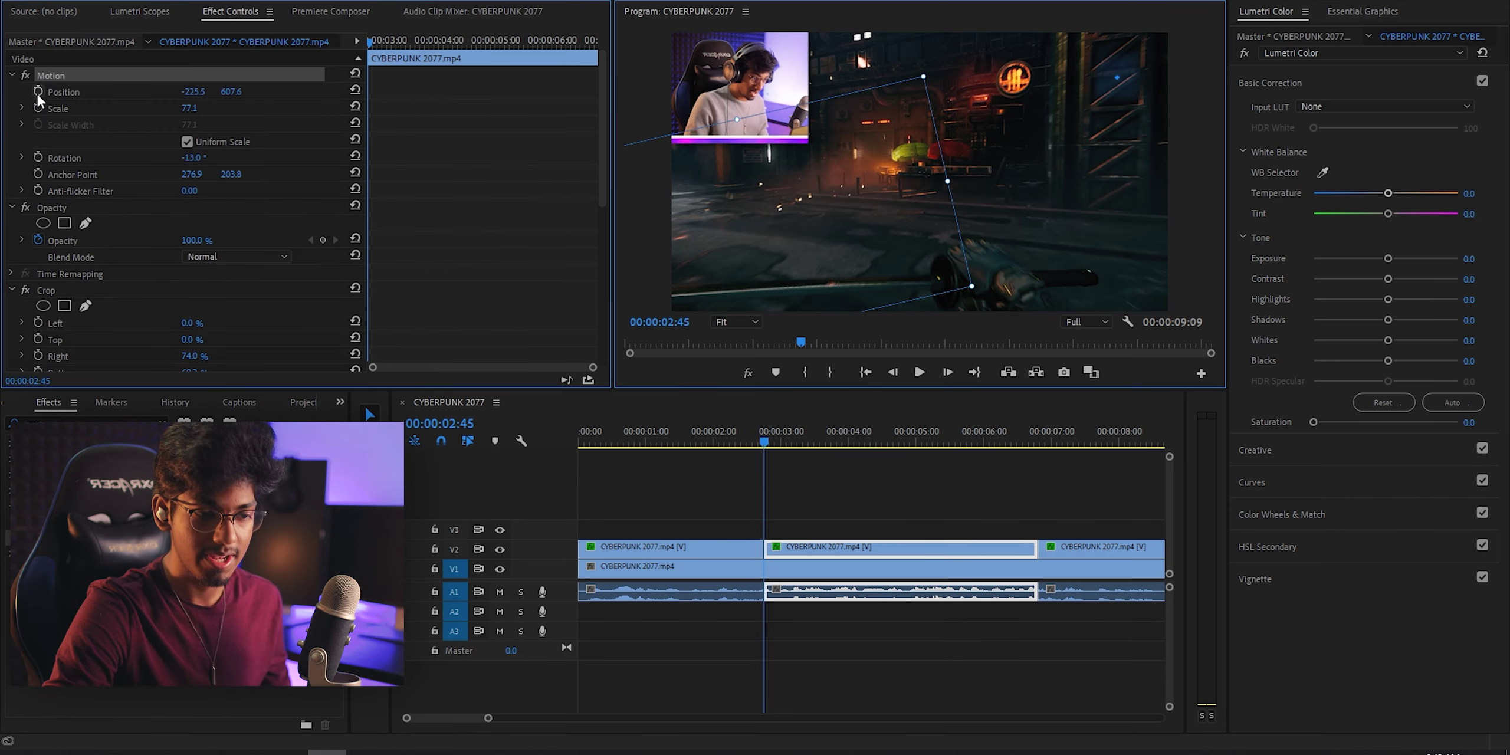
pyautogui.click(37, 91)
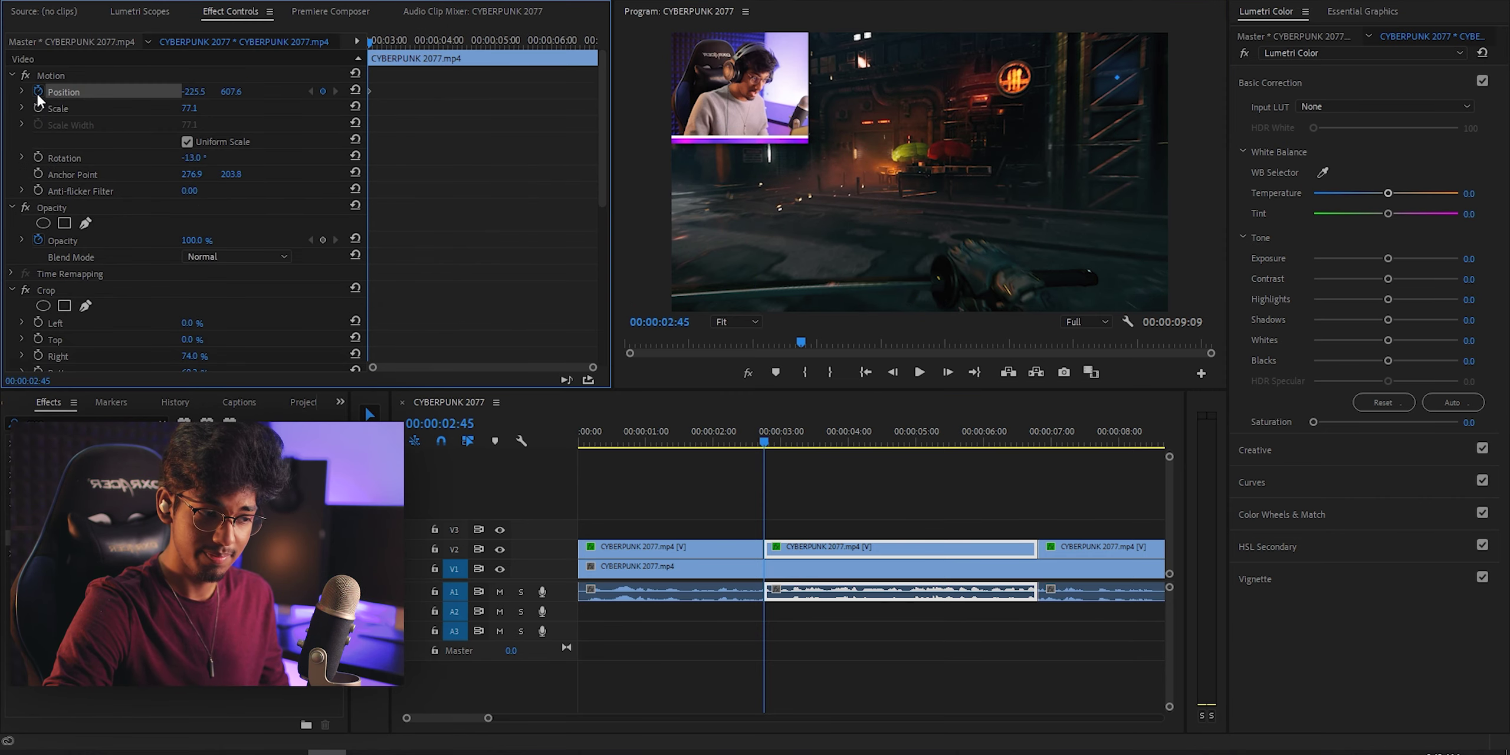
pyautogui.click(38, 157)
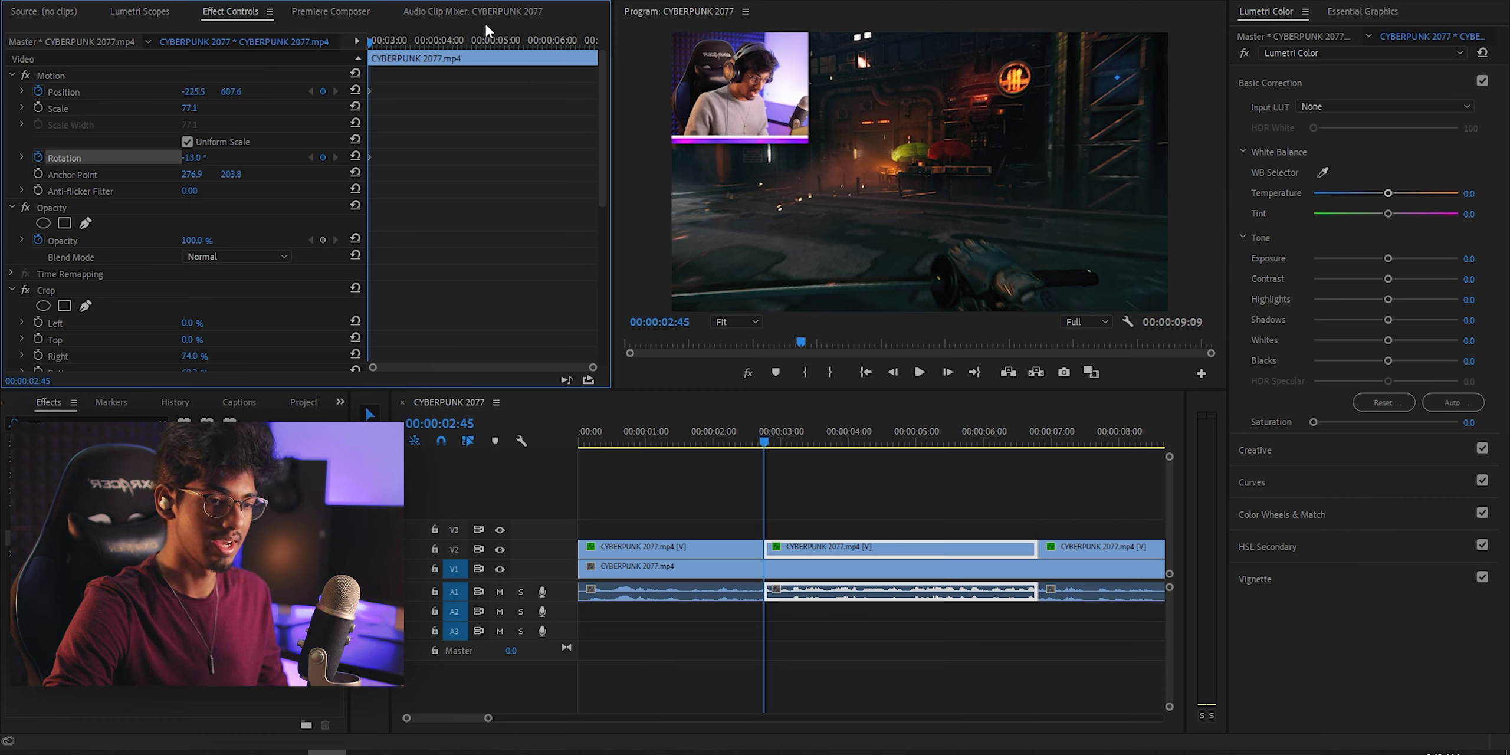
# At 00:00:06:38, near the middle section's end, keyframe the horizontal Position to about 2224 and the Rotation to 2x325.0°
pyautogui.moveTo(394, 38); pyautogui.dragTo(585, 78)
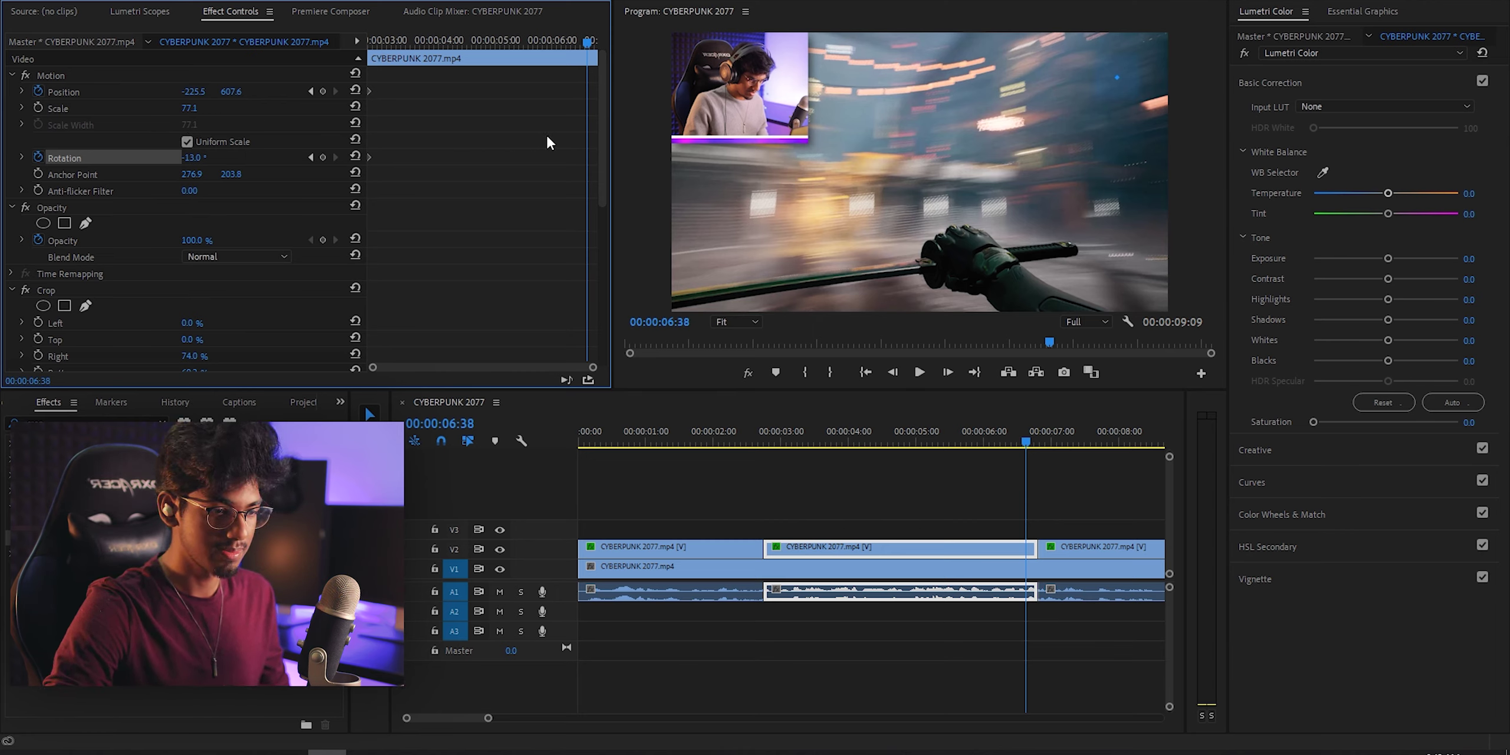
pyautogui.moveTo(194, 92); pyautogui.dragTo(383, 91)
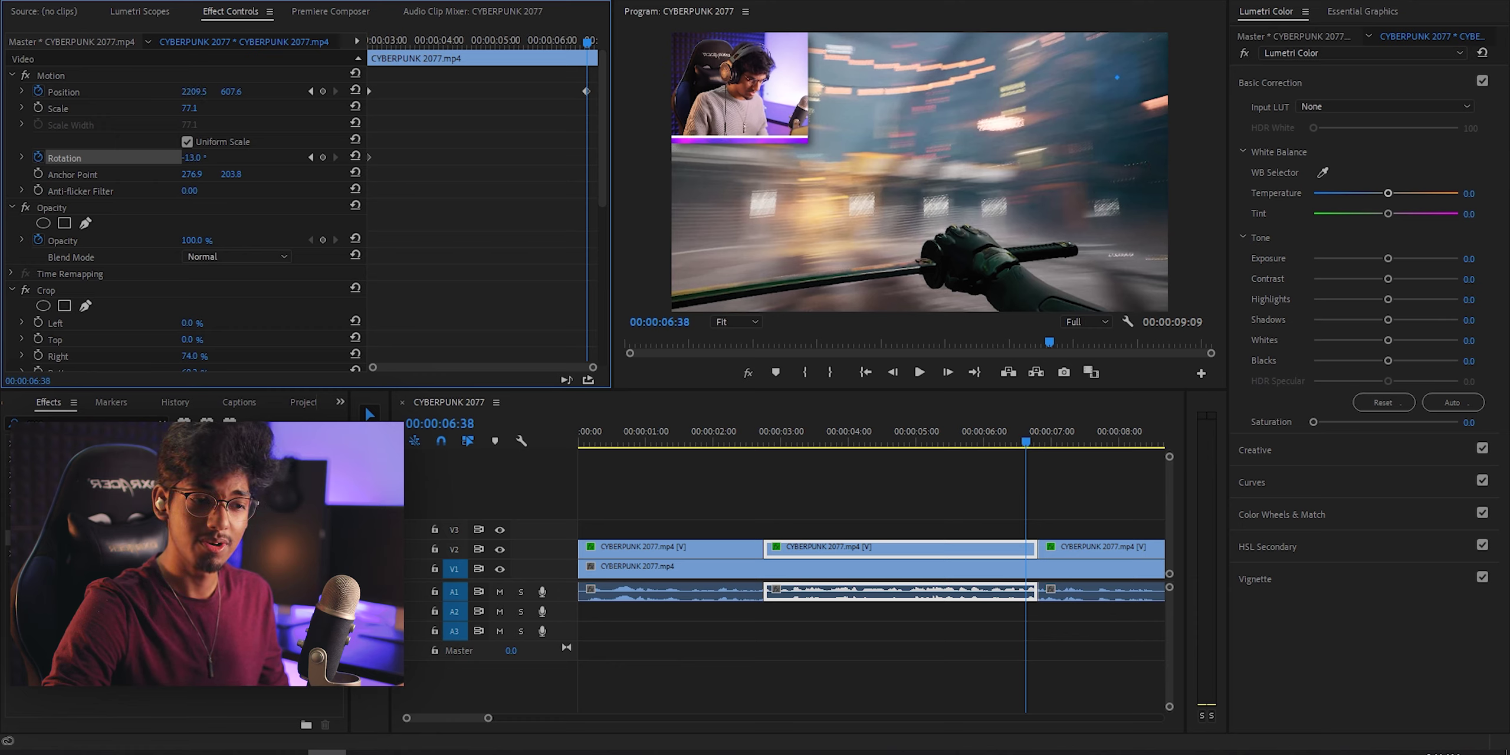
pyautogui.moveTo(195, 159); pyautogui.dragTo(236, 159)
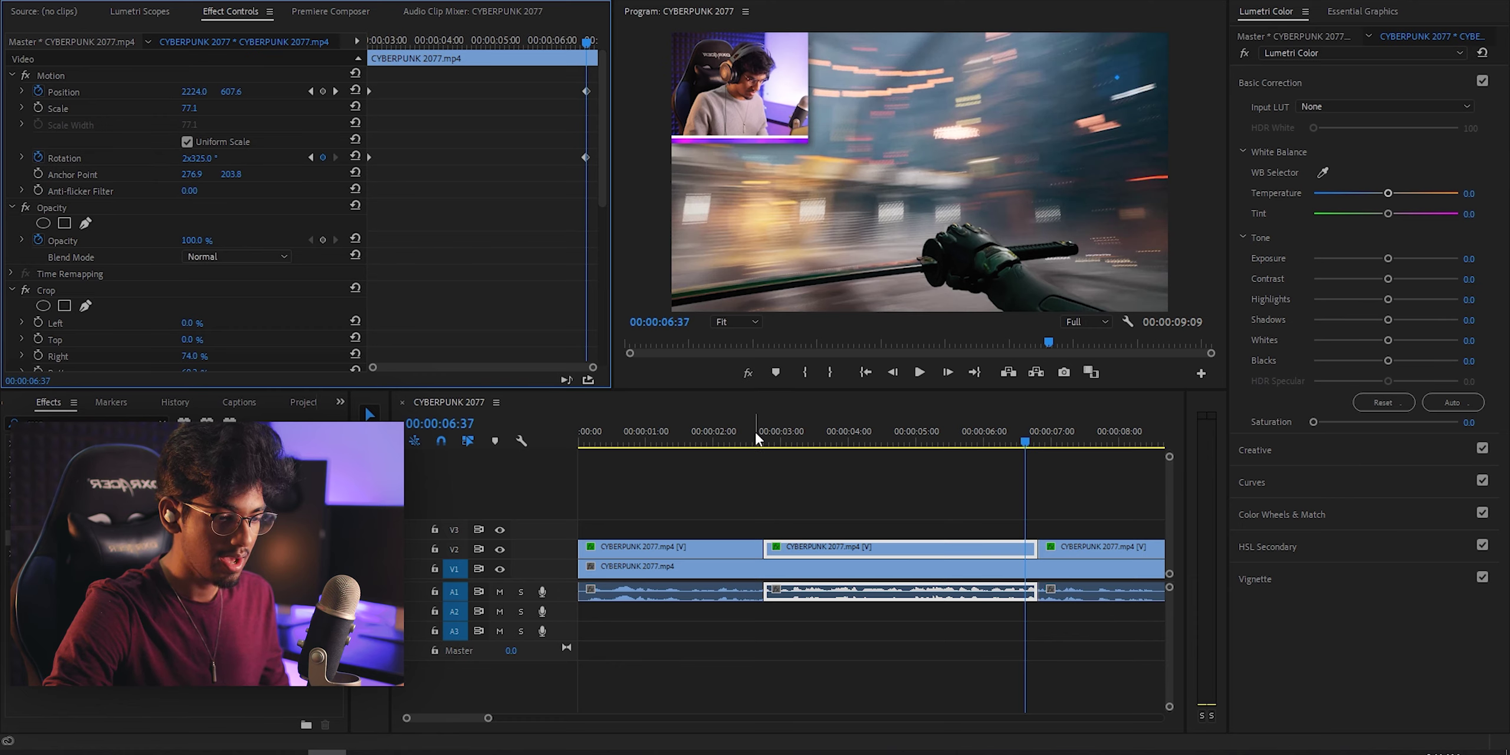
# Play back the rolling overlay animation from just before the middle section
pyautogui.click(755, 433)
pyautogui.press('space')
pyautogui.click(920, 567)
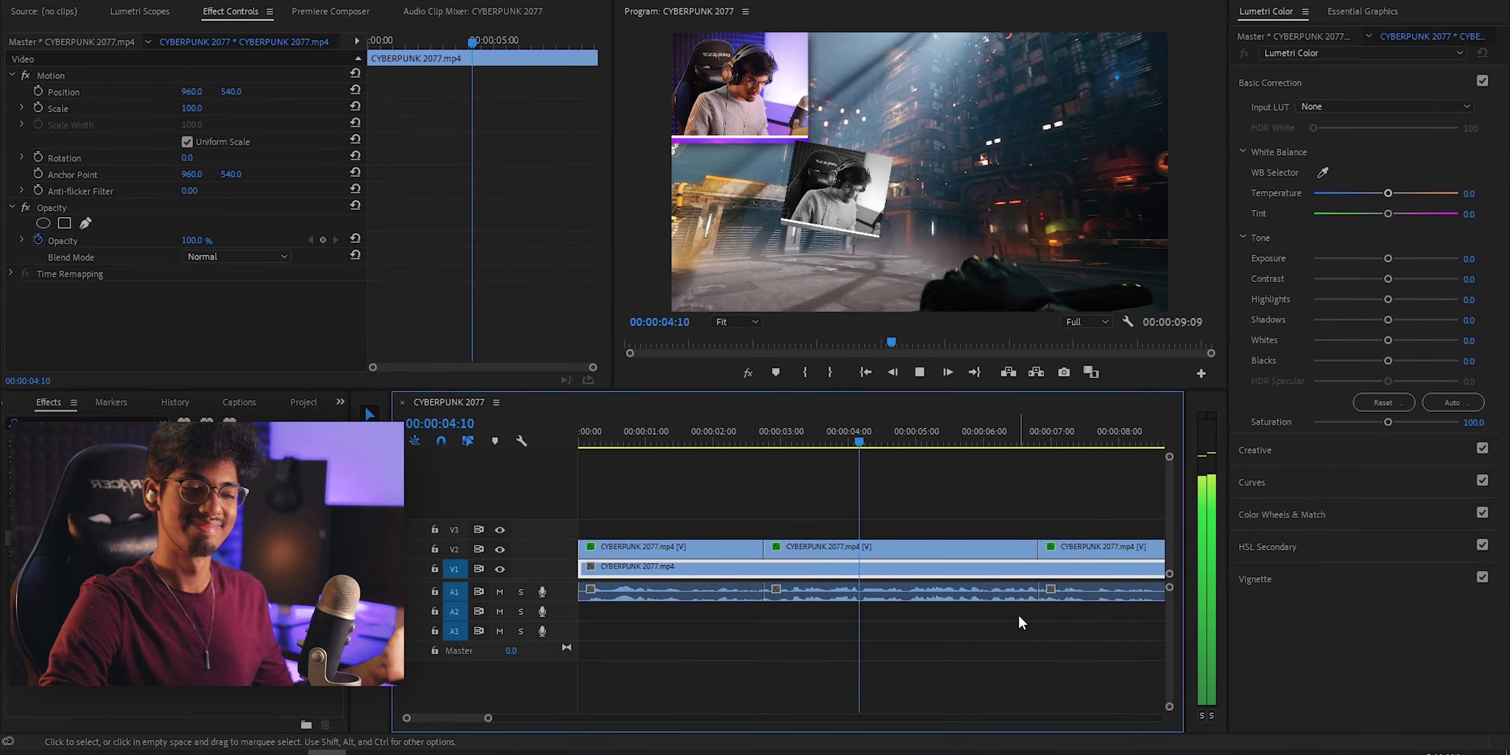
pyautogui.press('space')
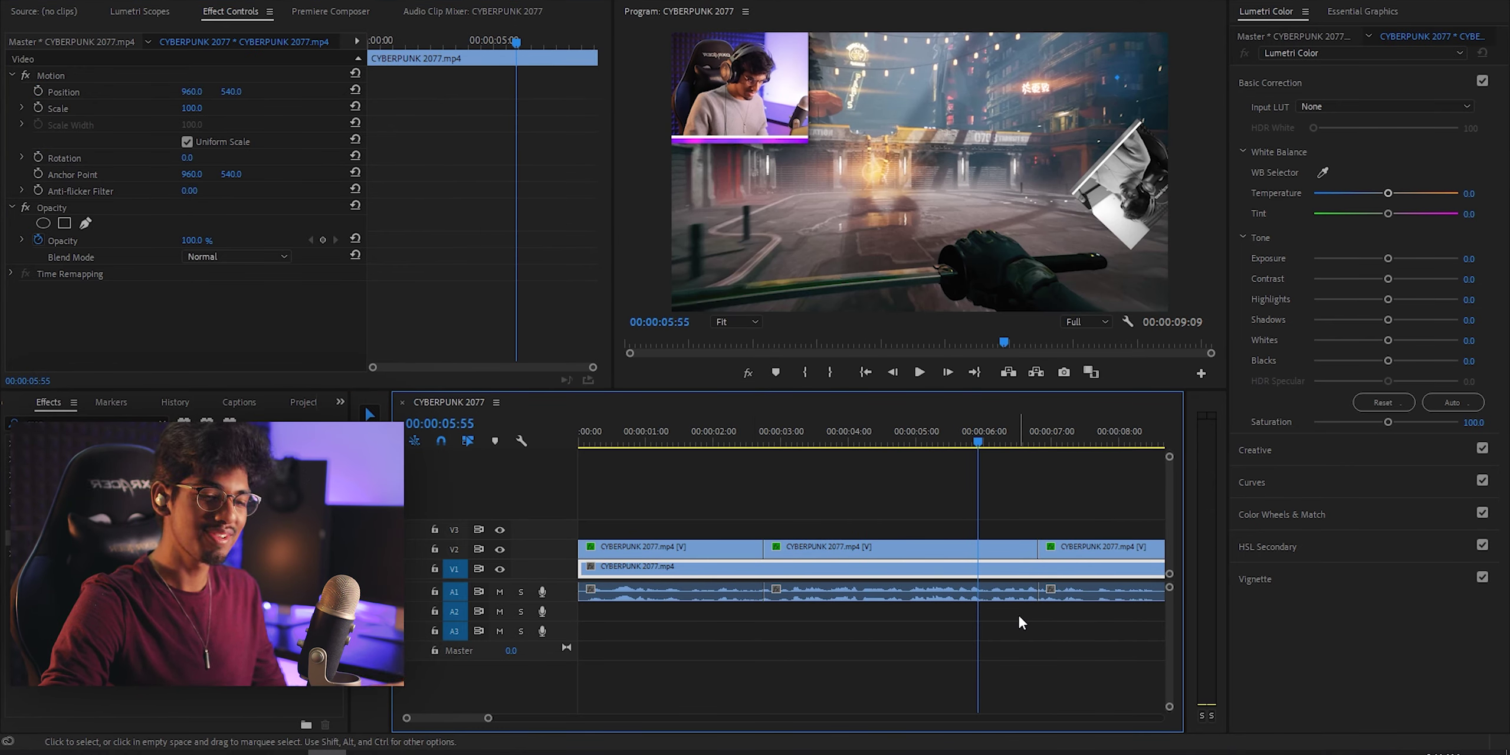
# Shift the middle section's final Position and Rotation keyframes earlier, to roughly mid-clip, and play the sped-up animation
pyautogui.click(917, 551)
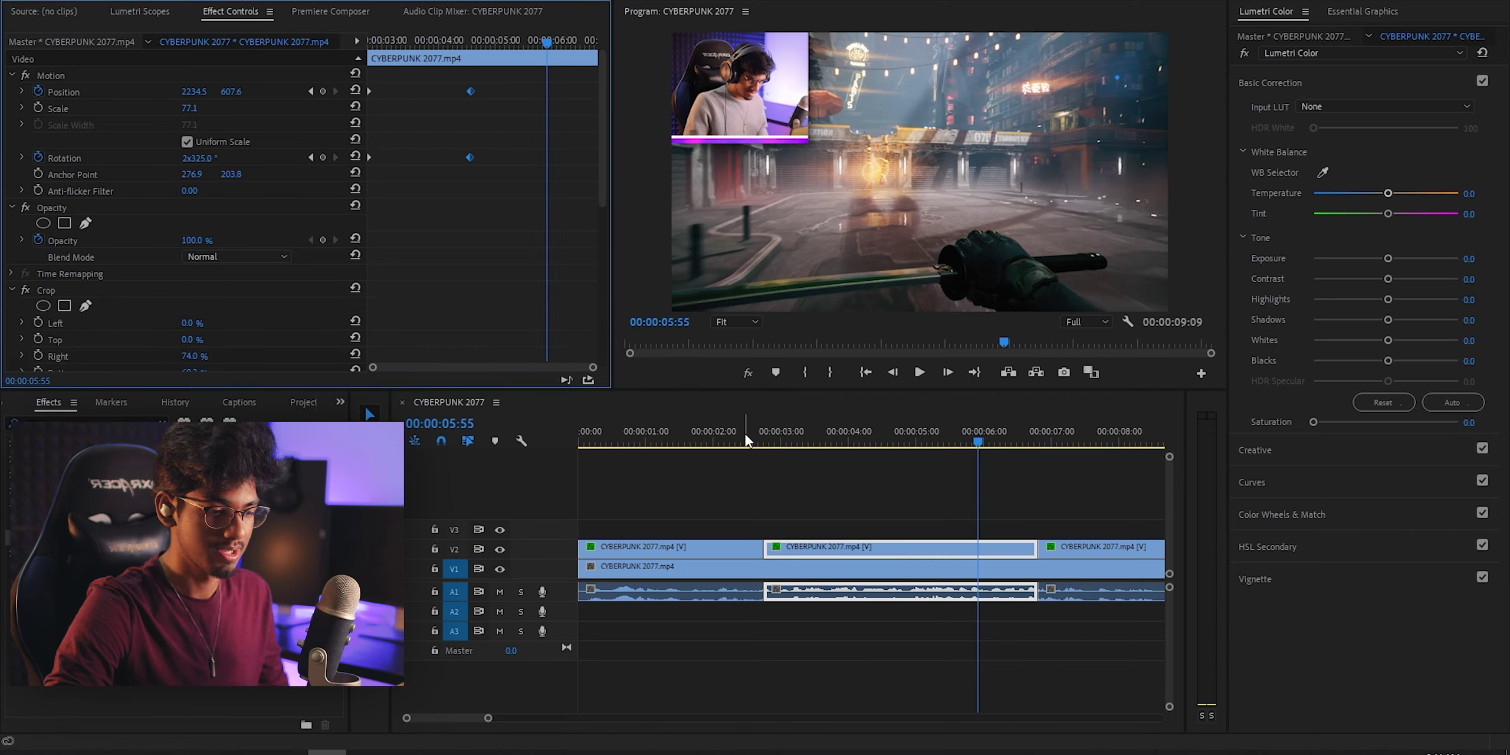
pyautogui.click(764, 442)
pyautogui.press('space')
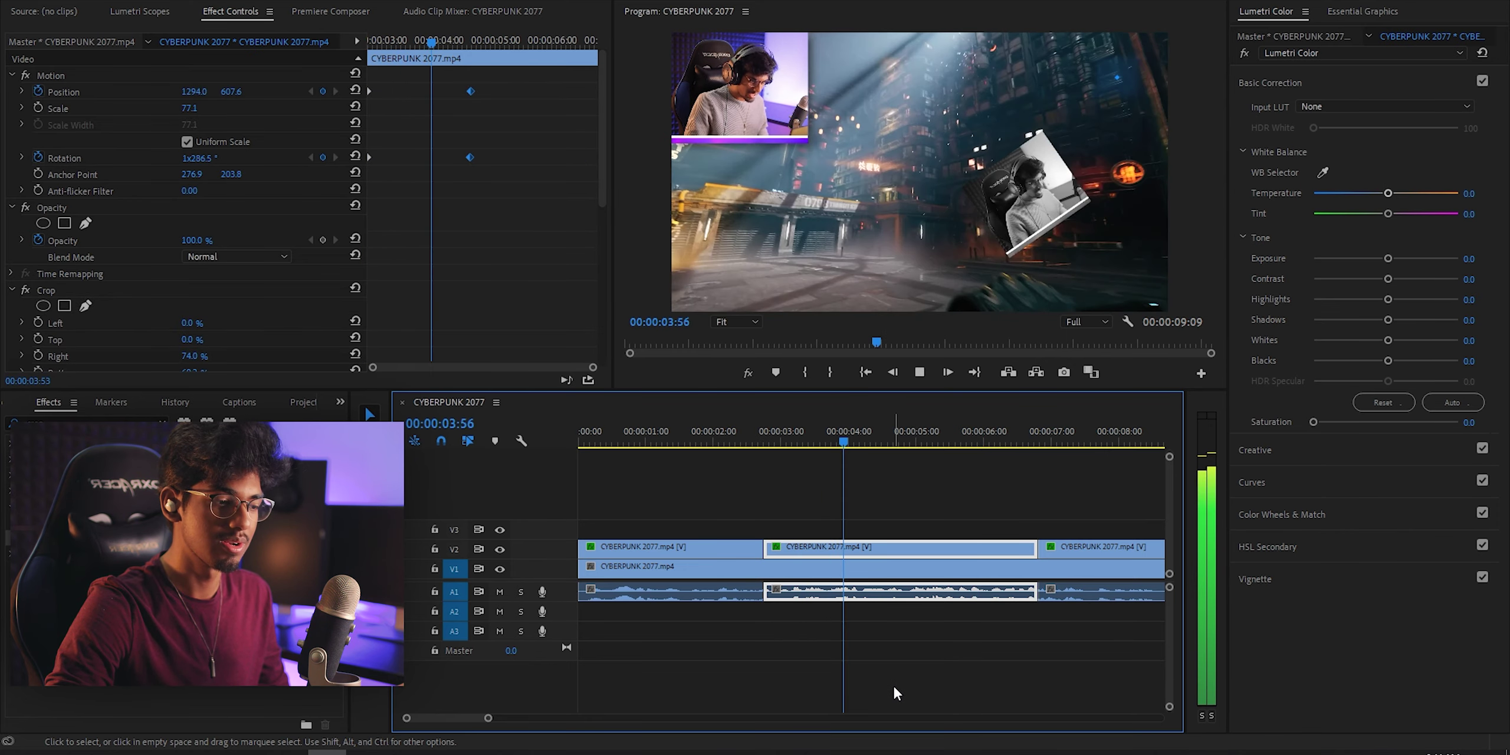
pyautogui.press('space')
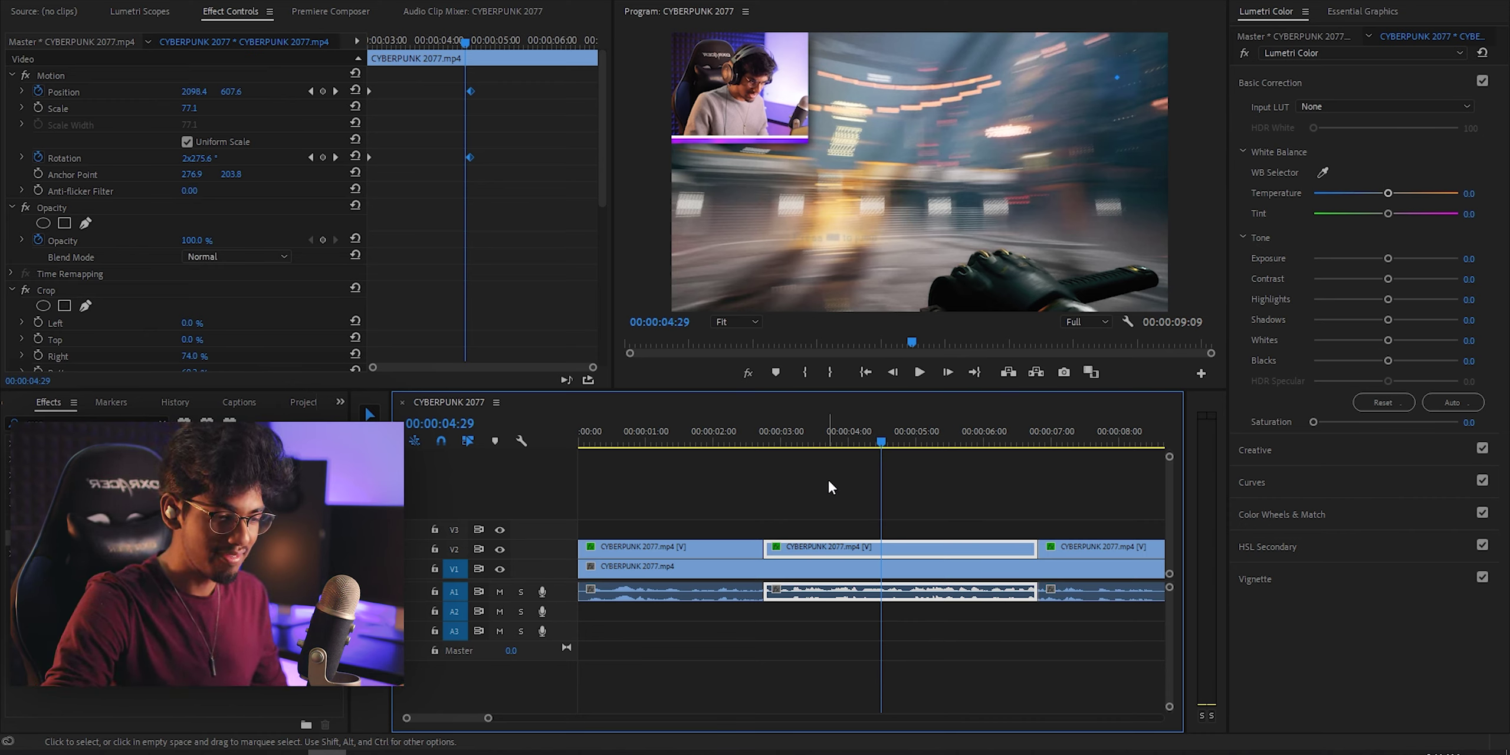
# Scrub through the overlay's roll across the frame and past the cut into the last section to examine the motion
pyautogui.moveTo(812, 437)
pyautogui.mouseDown()
pyautogui.moveTo(779, 437)
pyautogui.moveTo(800, 457)
pyautogui.mouseUp()
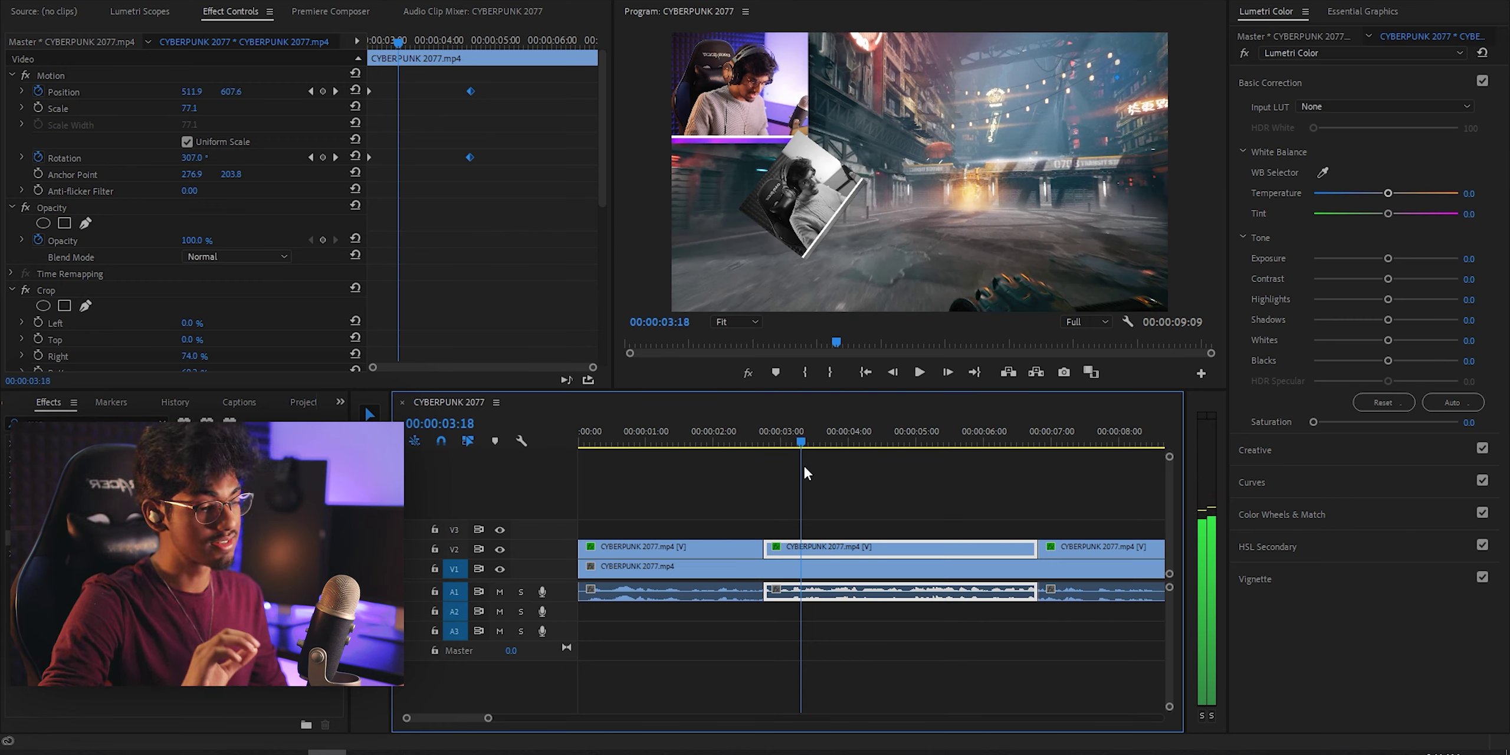
pyautogui.moveTo(804, 466); pyautogui.dragTo(858, 487)
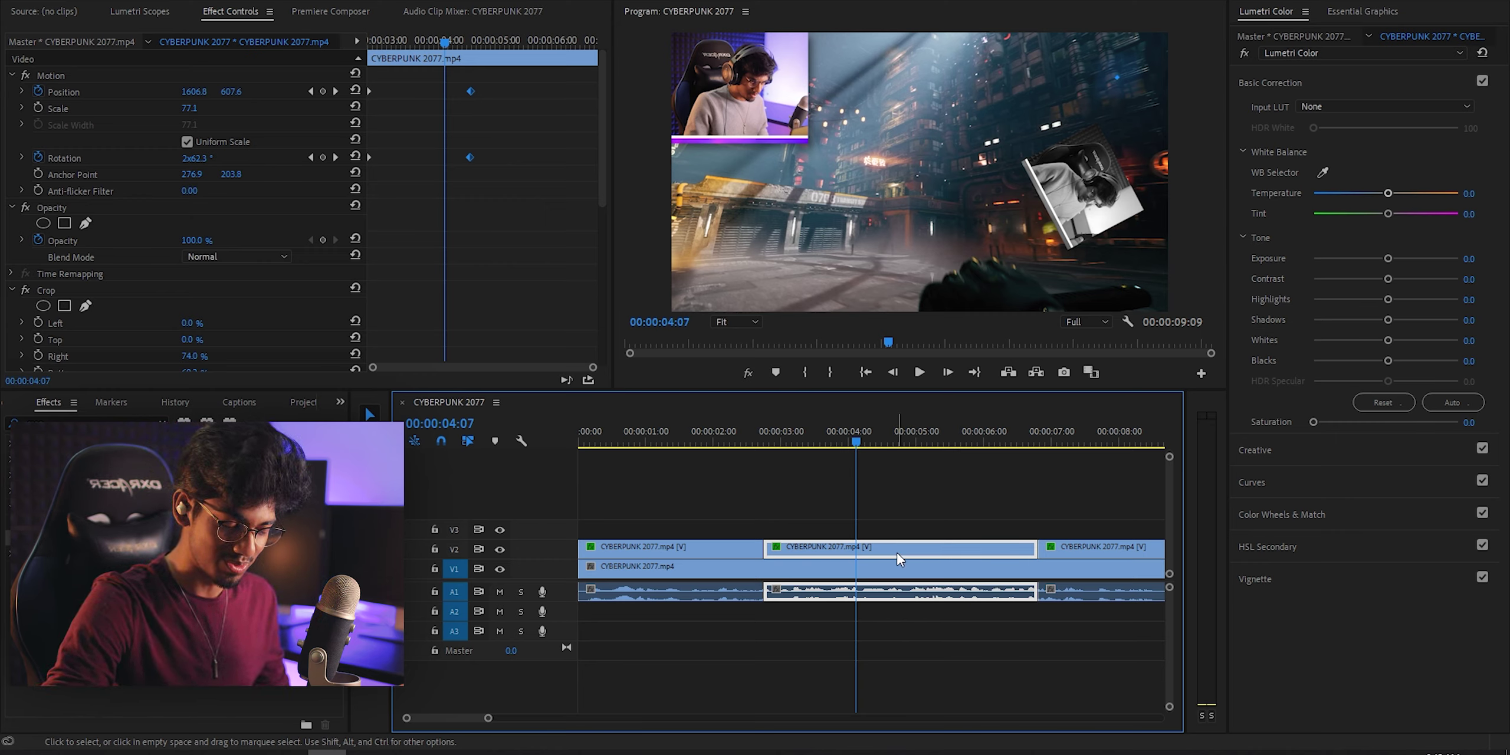
pyautogui.click(882, 435)
pyautogui.moveTo(882, 436); pyautogui.dragTo(889, 436)
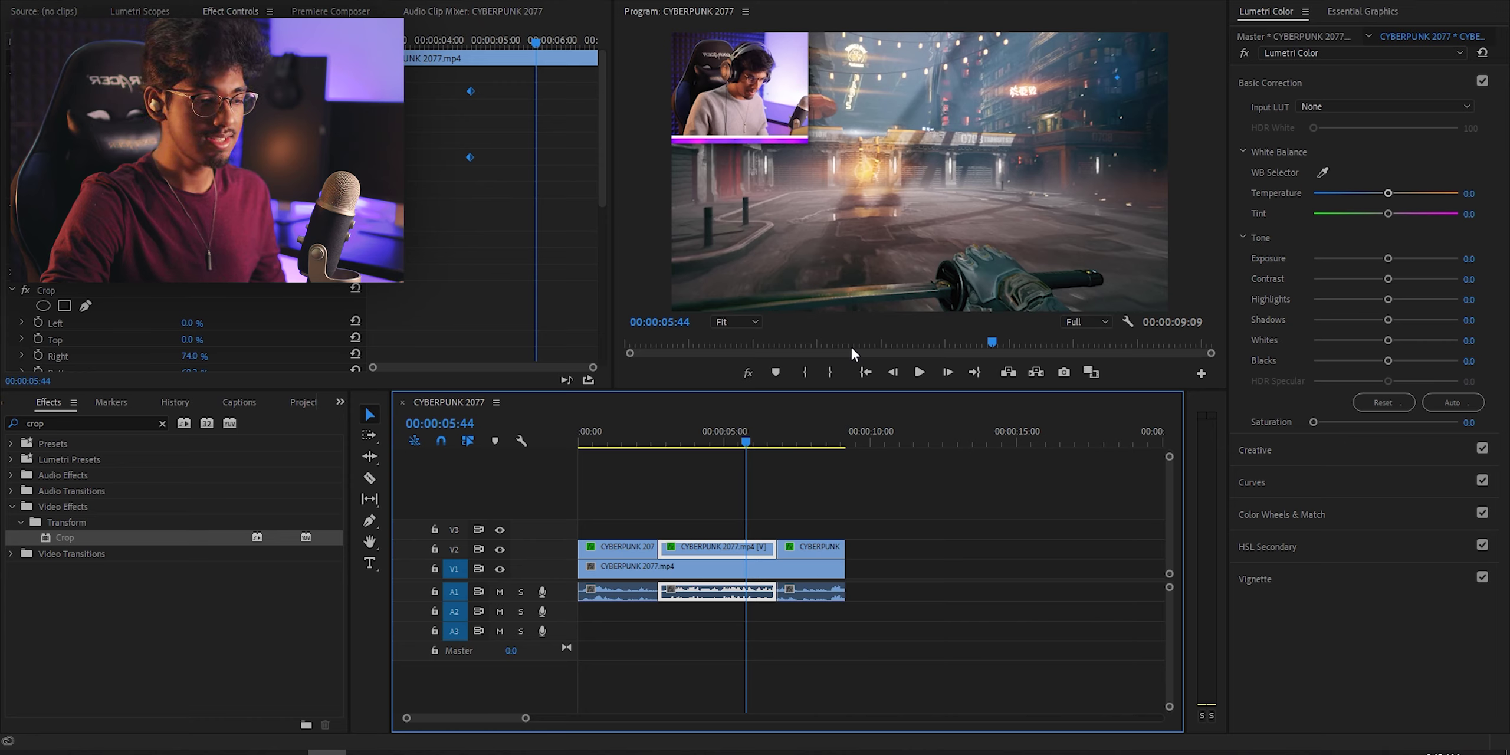
pyautogui.press('=')
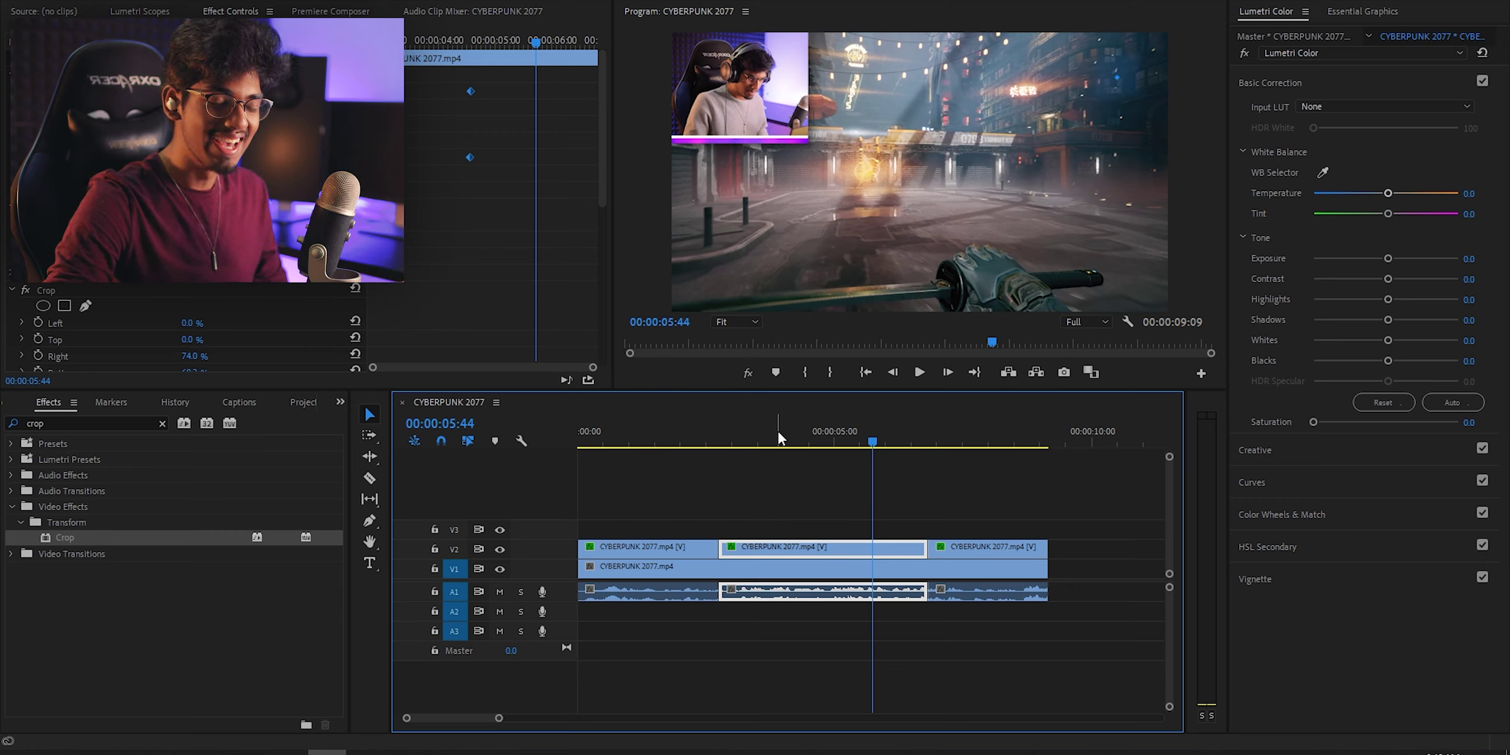
pyautogui.moveTo(872, 442); pyautogui.dragTo(897, 445)
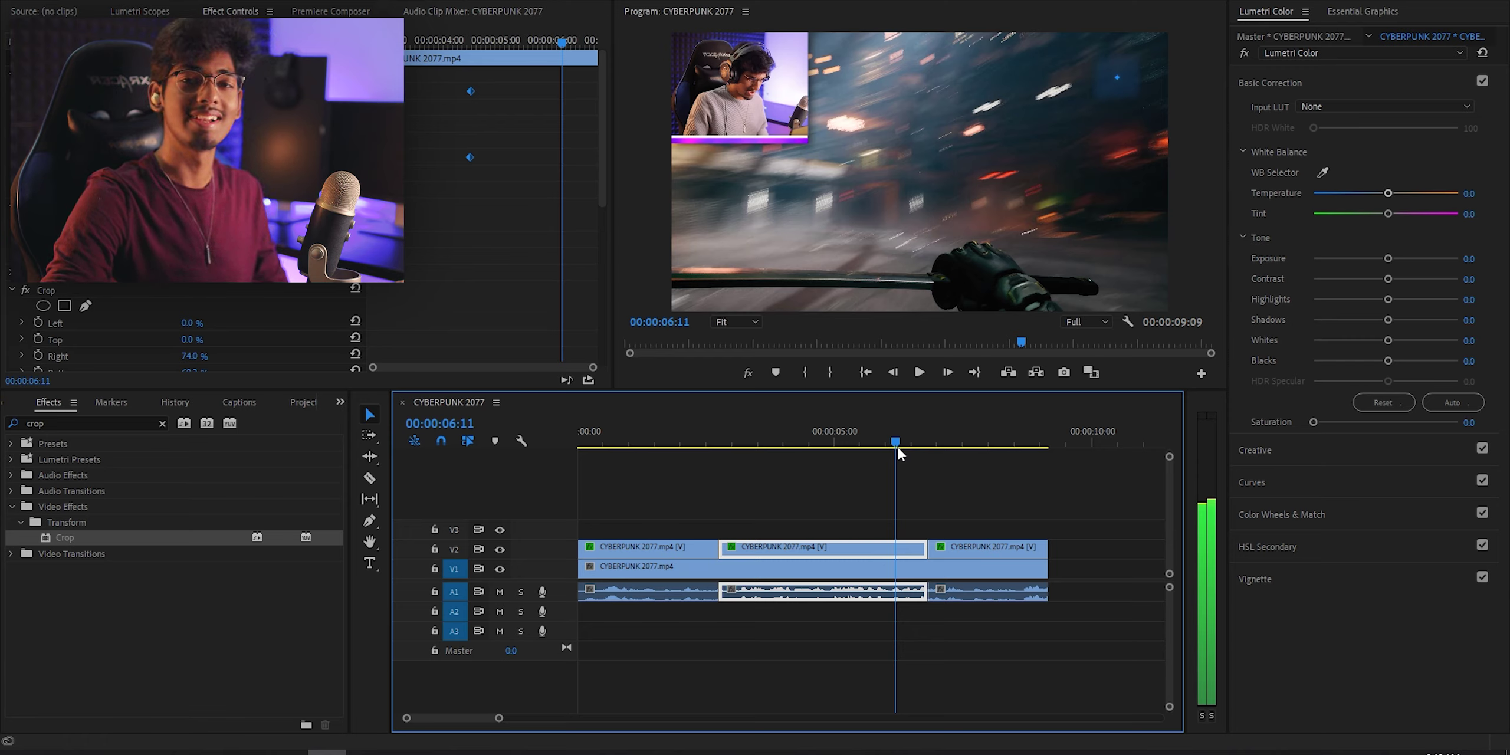
pyautogui.moveTo(897, 447); pyautogui.dragTo(928, 461)
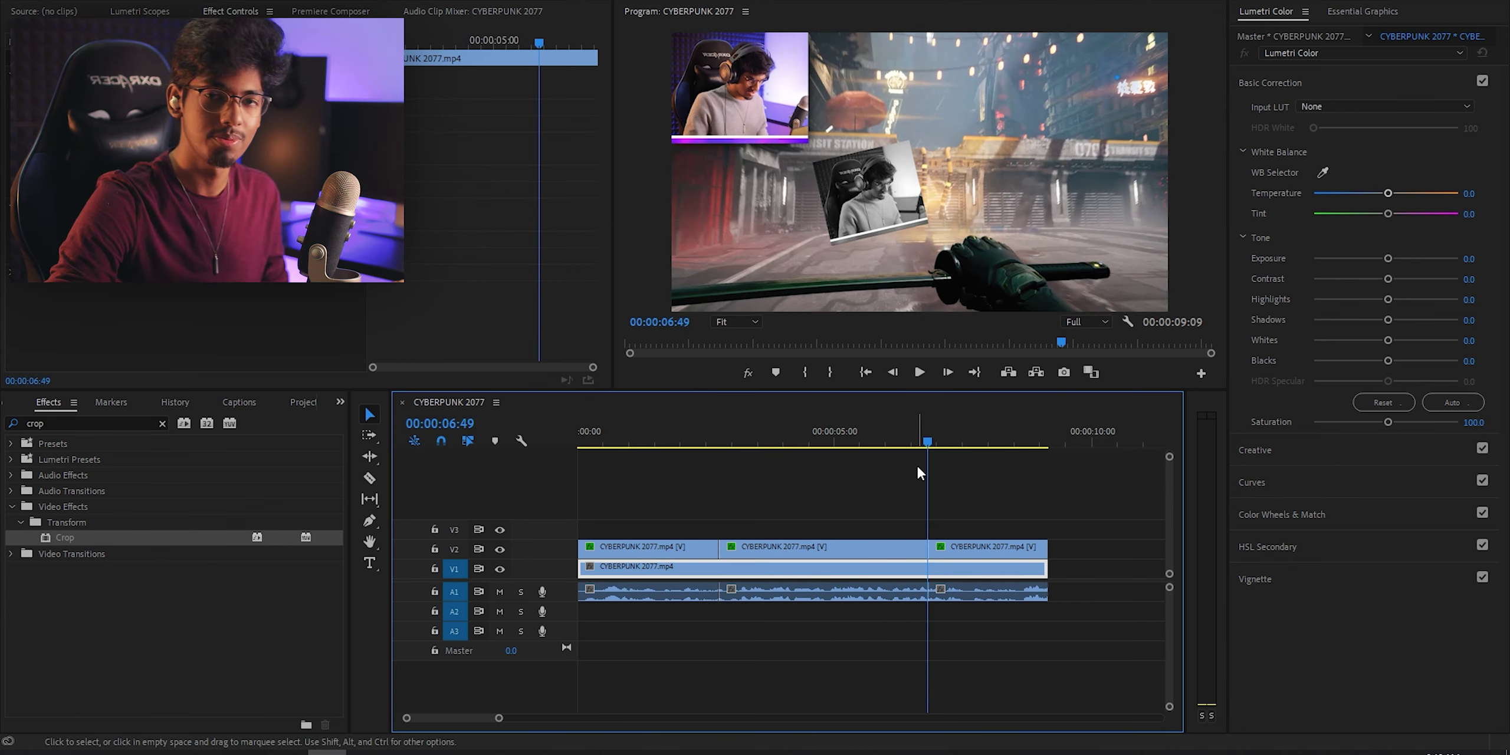
pyautogui.press('Right')
pyautogui.press('Right')
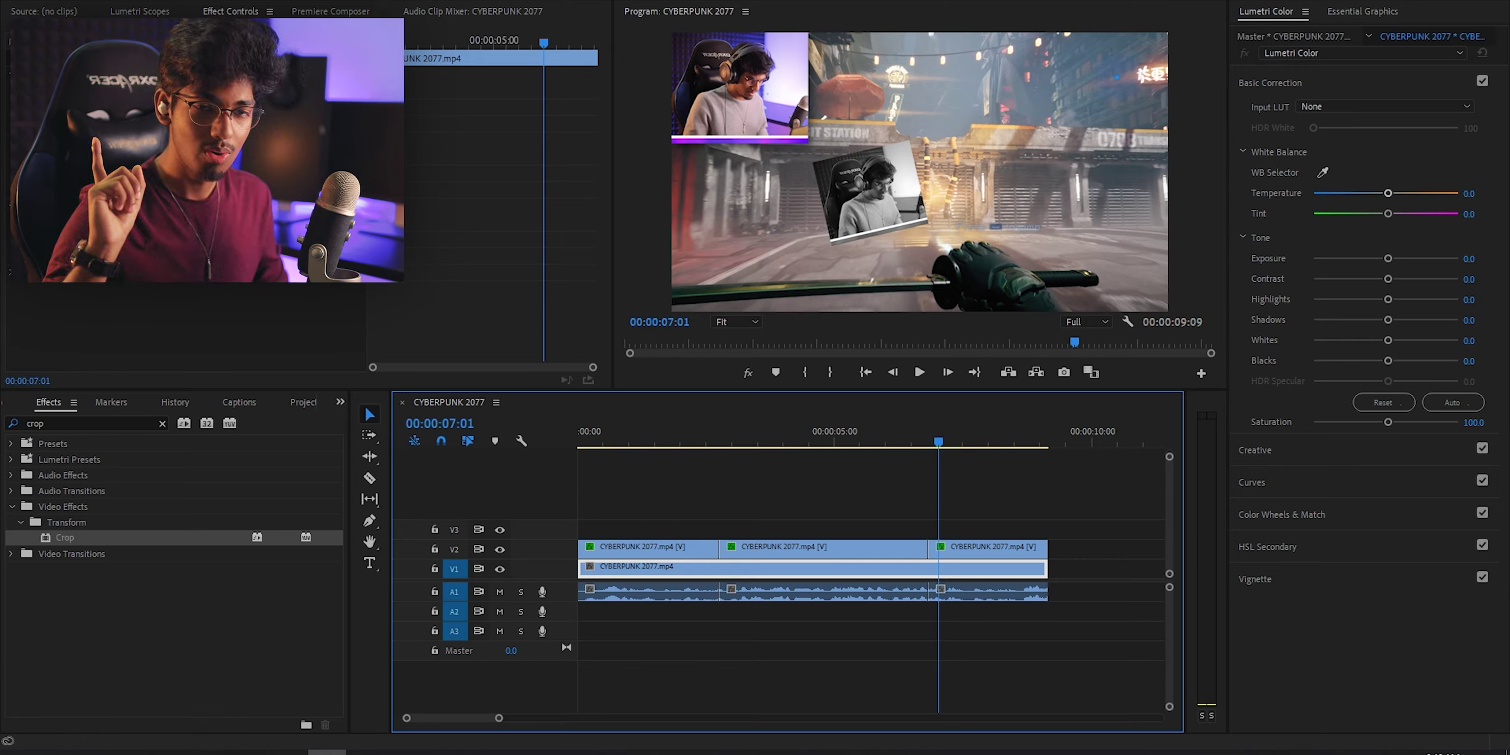
# Mark the full length of the V1 clip, from 00:00:00:00 to 00:00:09:09, as the sequence's in/out range
pyautogui.moveTo(668, 443); pyautogui.dragTo(560, 443)
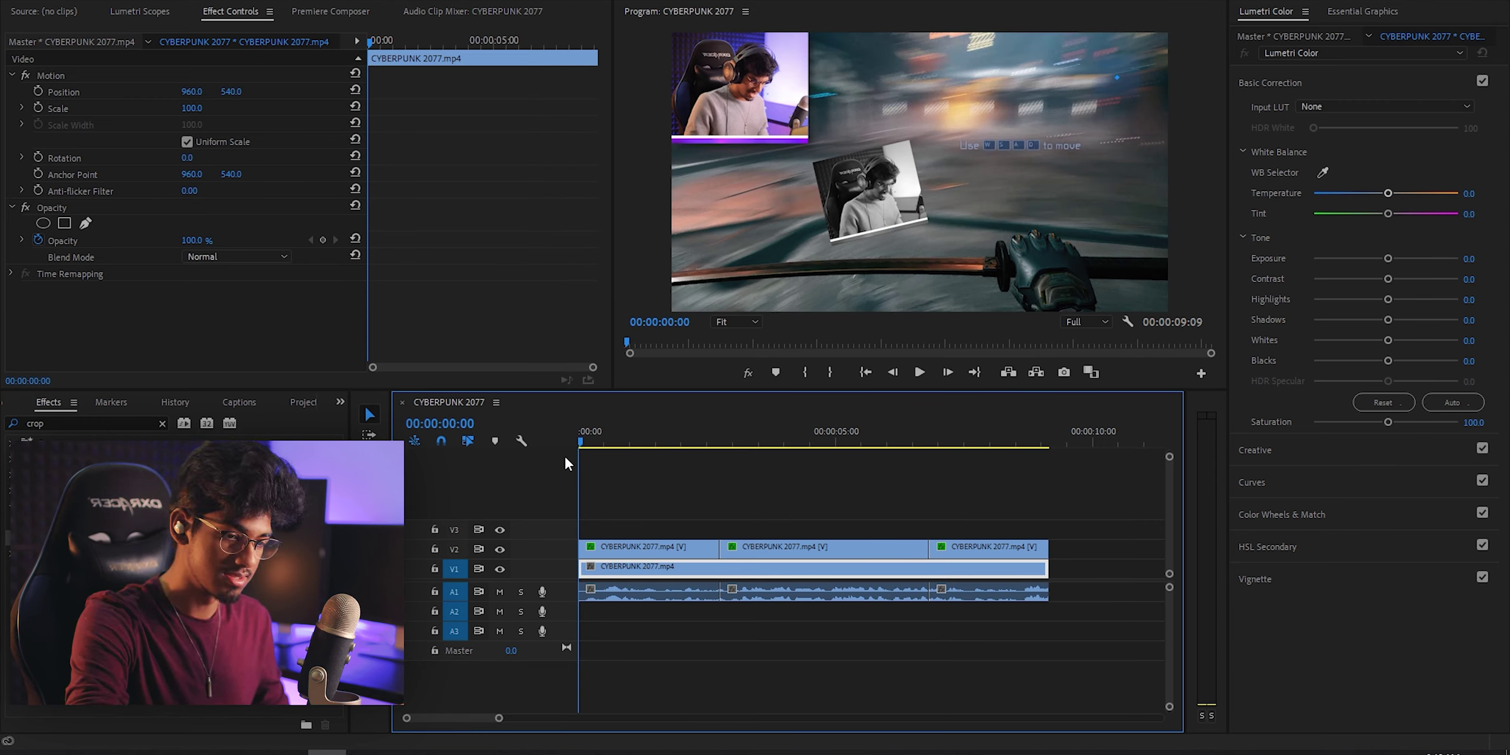
pyautogui.press('x')
pyautogui.click(1049, 443)
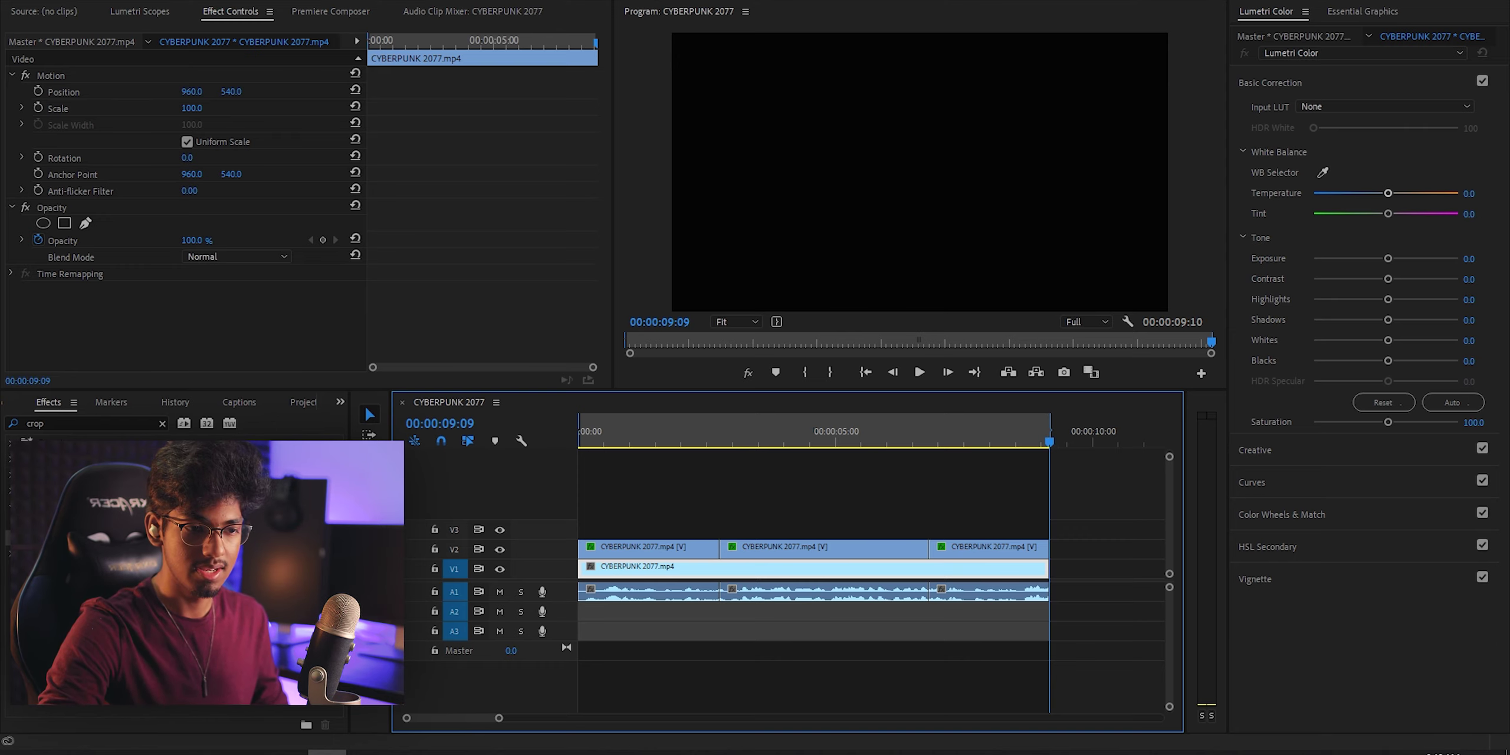
# Open the media export settings for the marked sequence range and reposition the dialog so its video settings are accessible
pyautogui.hotkey('alt', 'f')
pyautogui.press('Escape')
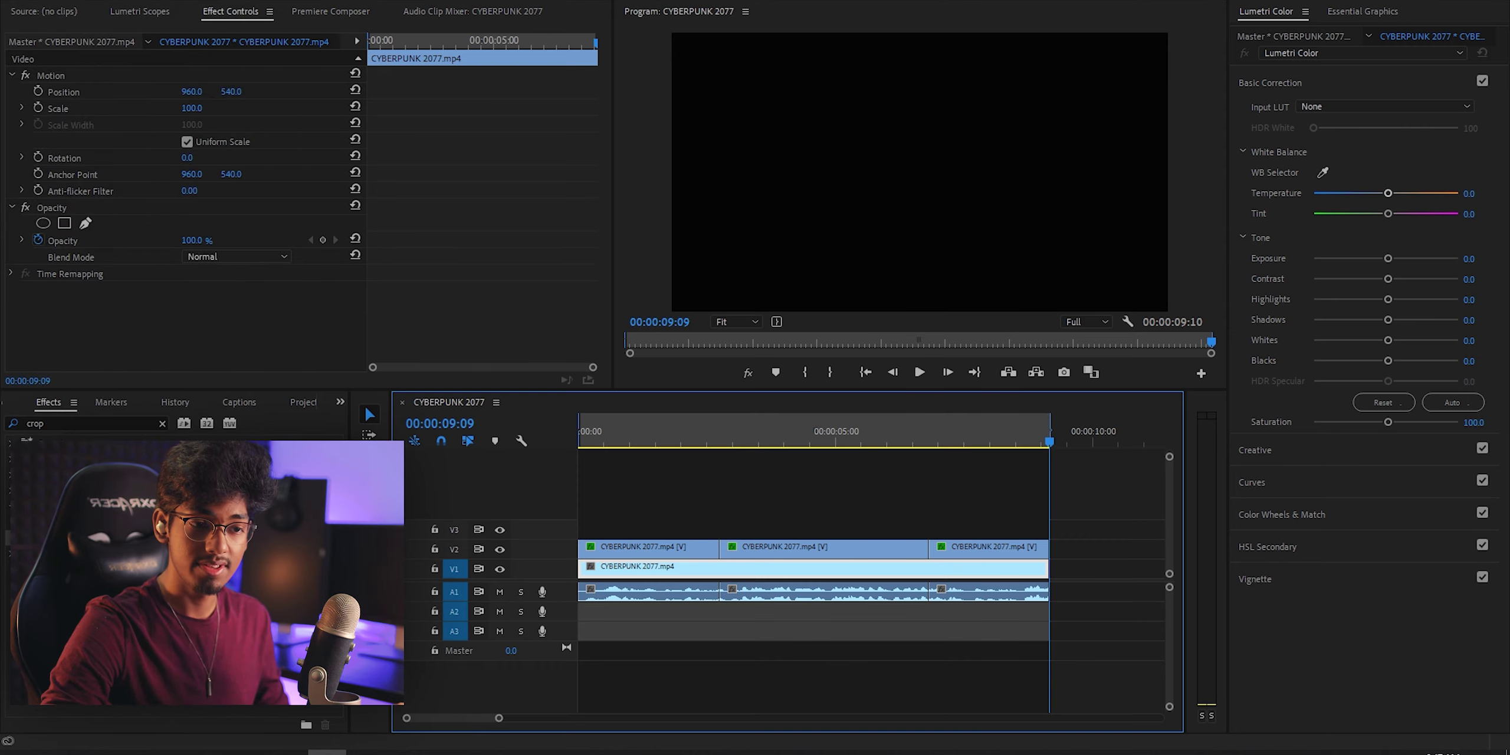
pyautogui.hotkey('alt', 'f')
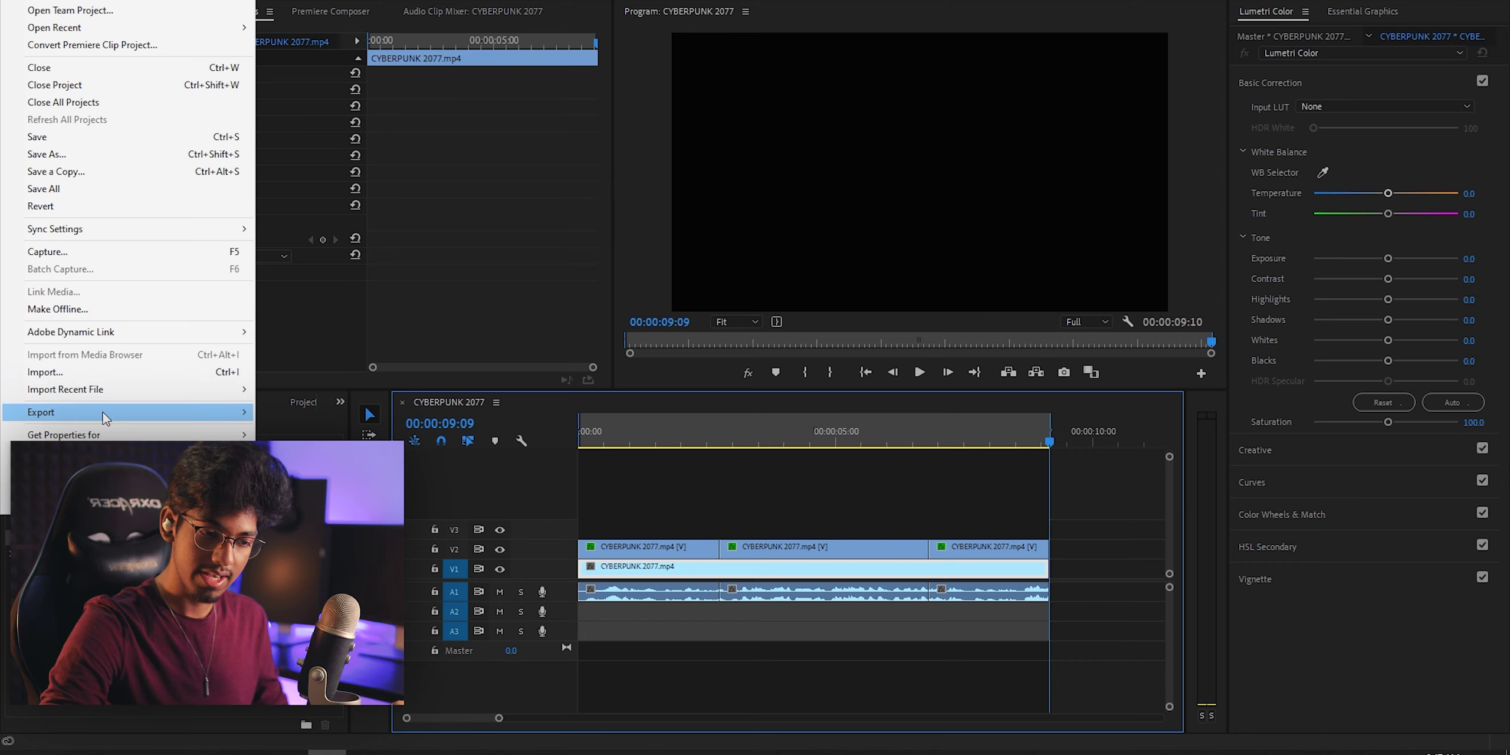
pyautogui.moveTo(224, 412)
pyautogui.click(327, 411)
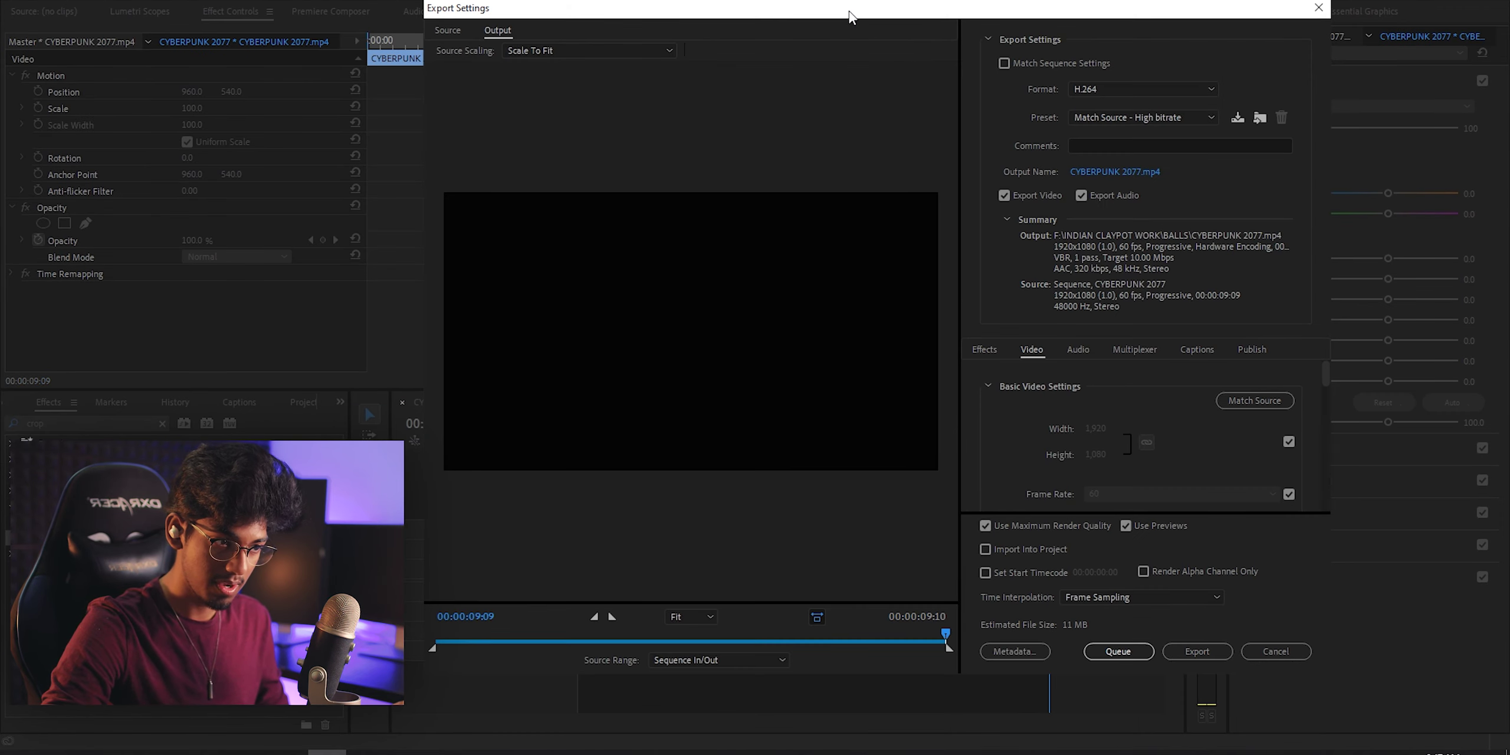
pyautogui.moveTo(850, 8); pyautogui.dragTo(674, 2)
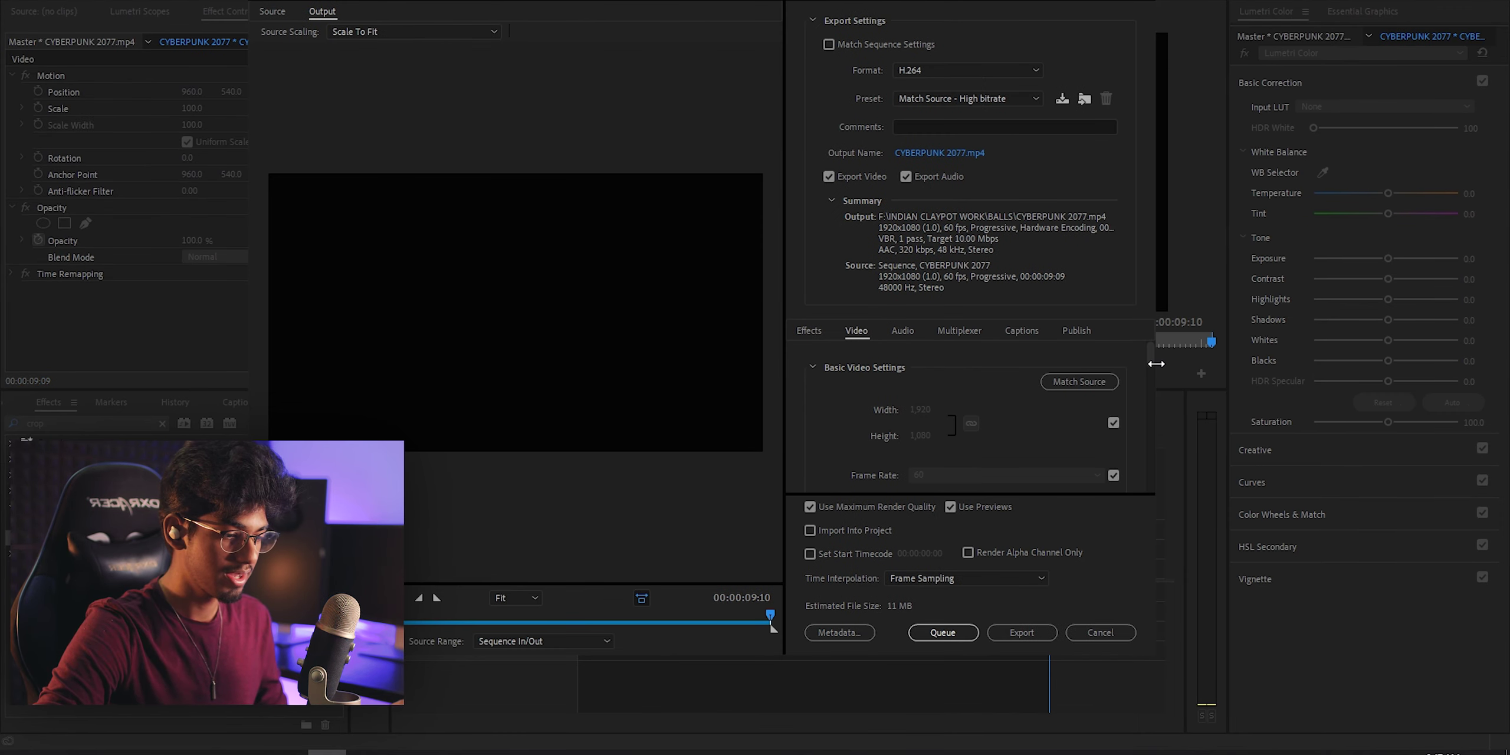
# Set the export's video bitrate encoding to VBR, 2 pass
pyautogui.moveTo(1151, 358); pyautogui.dragTo(1167, 465)
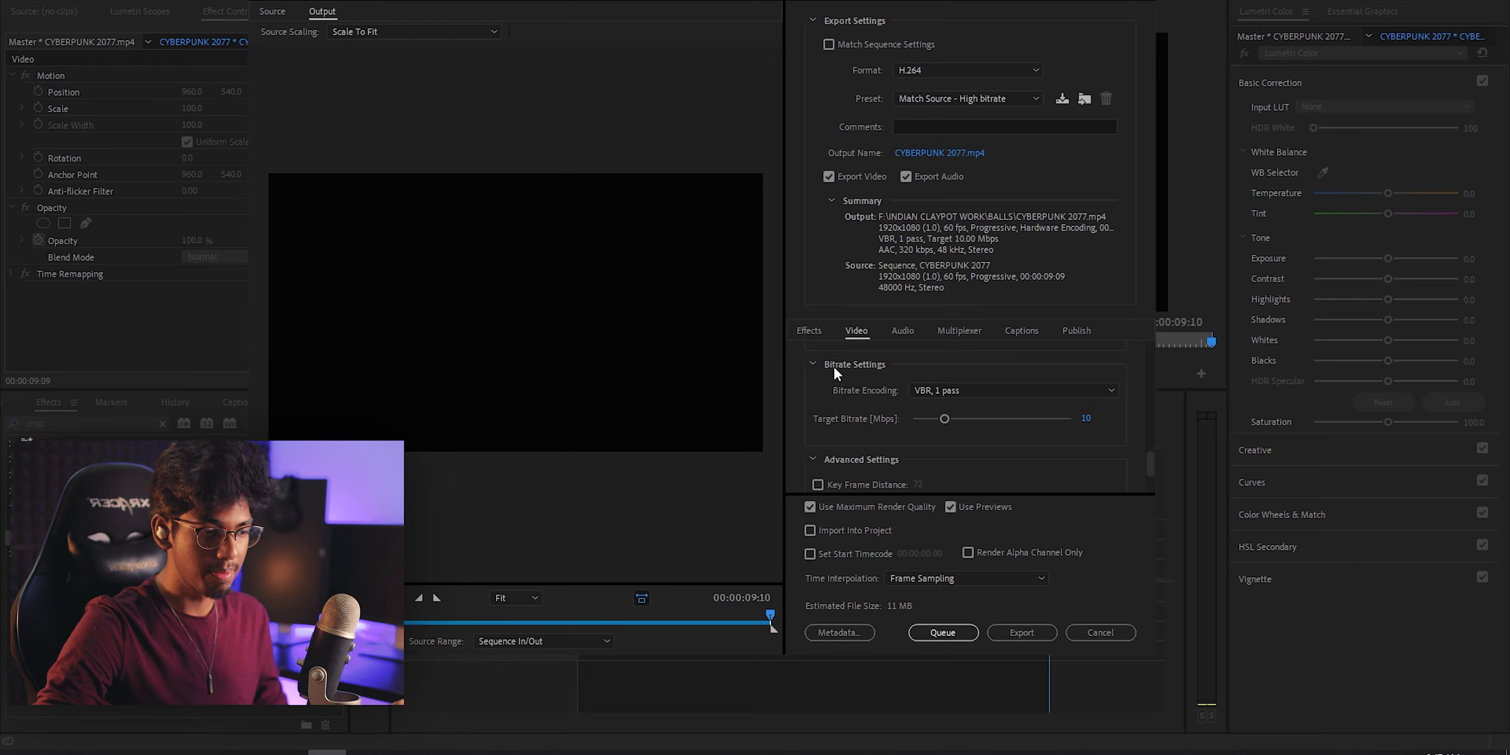
pyautogui.click(1019, 394)
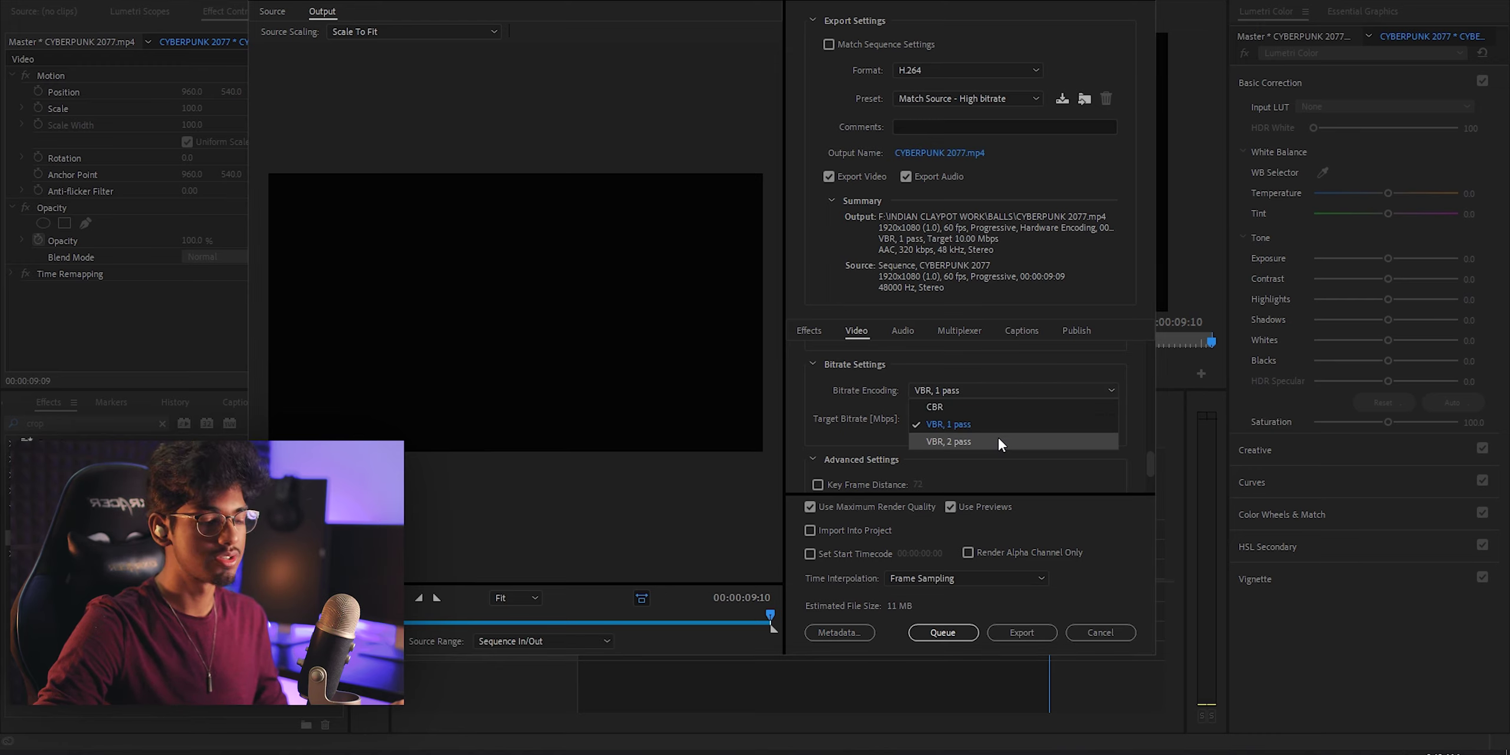
pyautogui.click(997, 437)
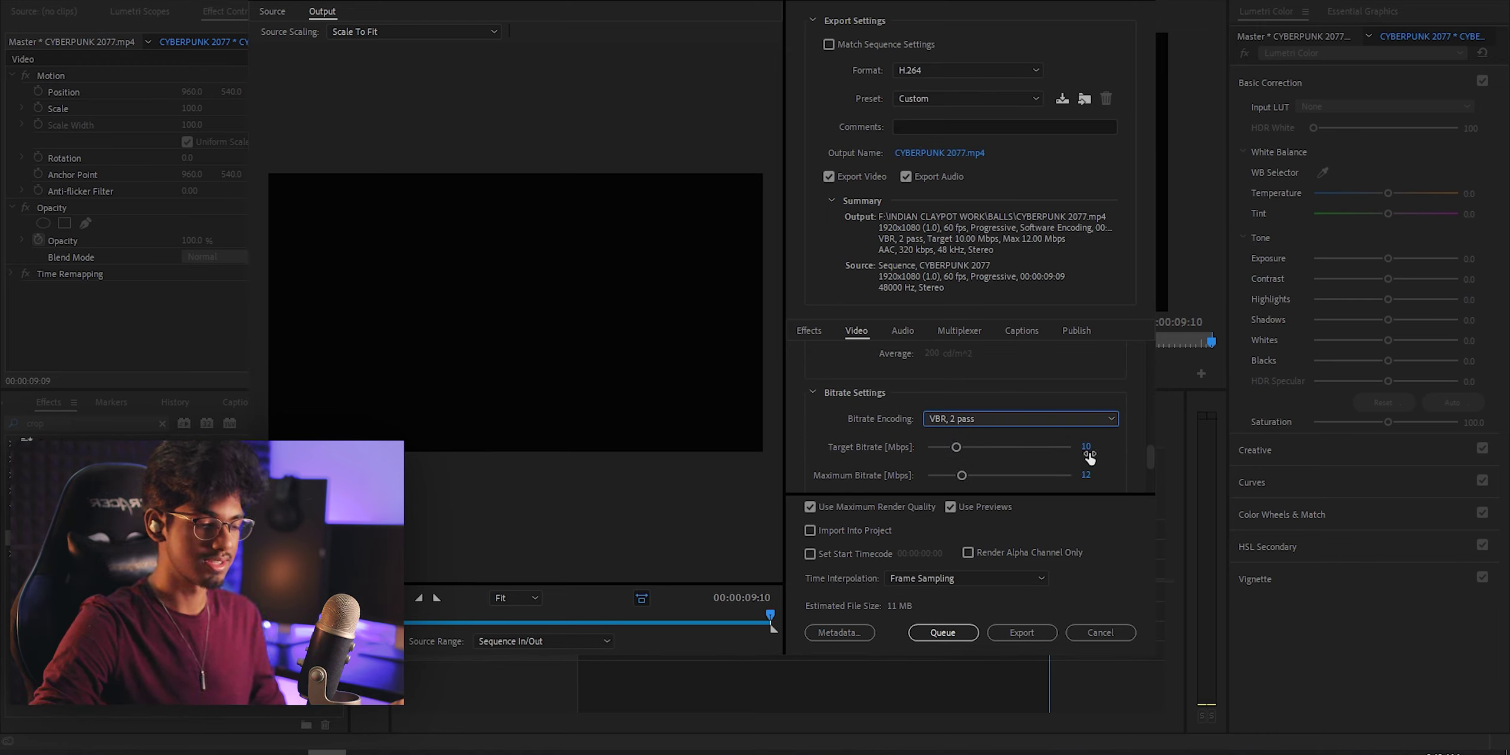